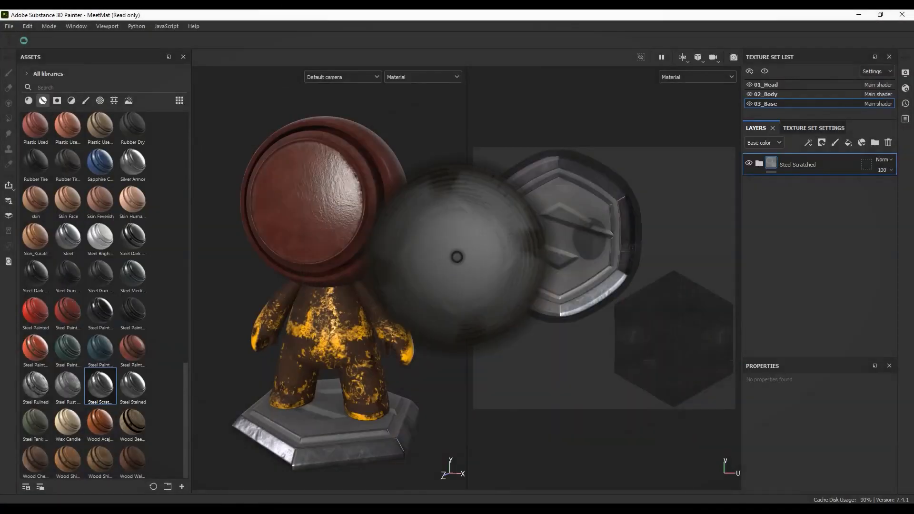
- Change the main shader from asm-metal-rough to pbr-spec-gloss in the shader settings
scroll(384, 232, down, 2)
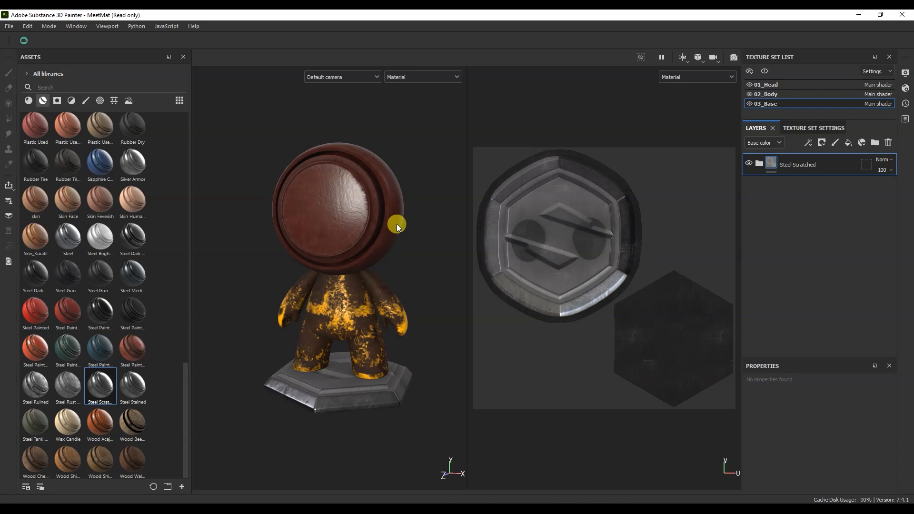
click(907, 92)
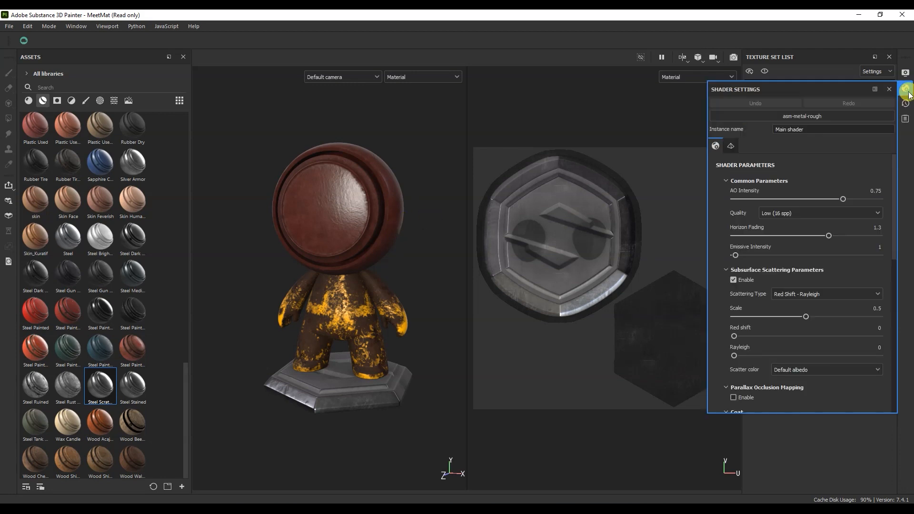
click(801, 116)
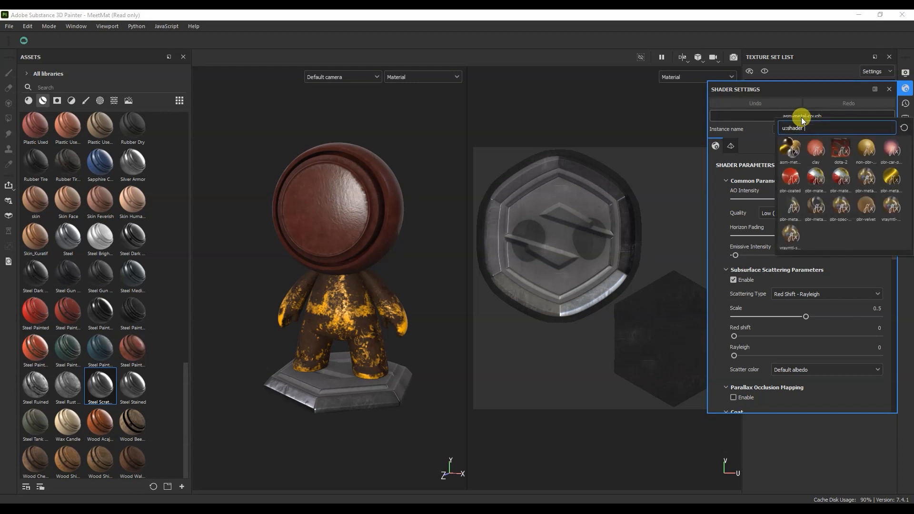
mouse_move(843, 211)
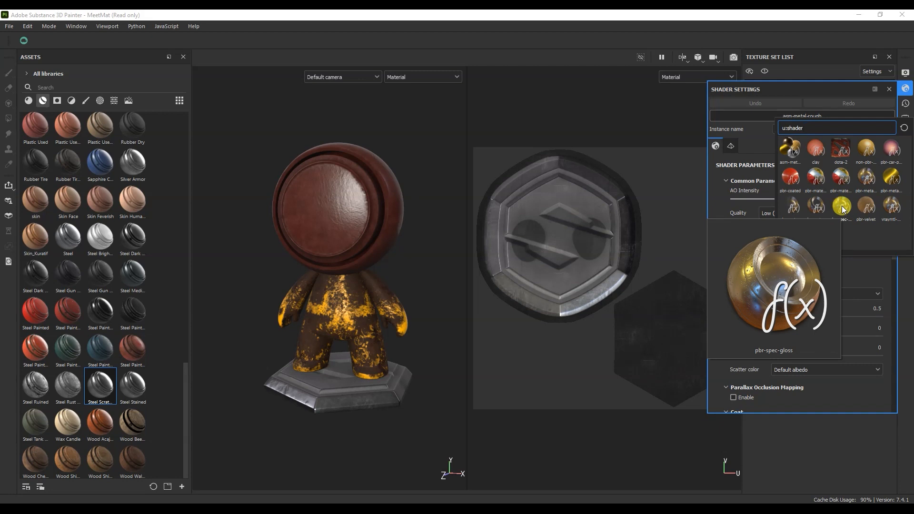
click(841, 208)
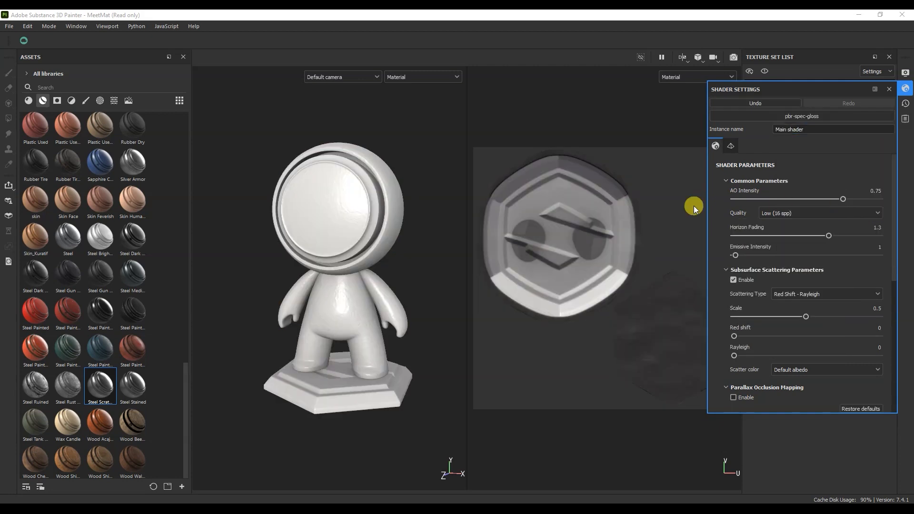
click(903, 95)
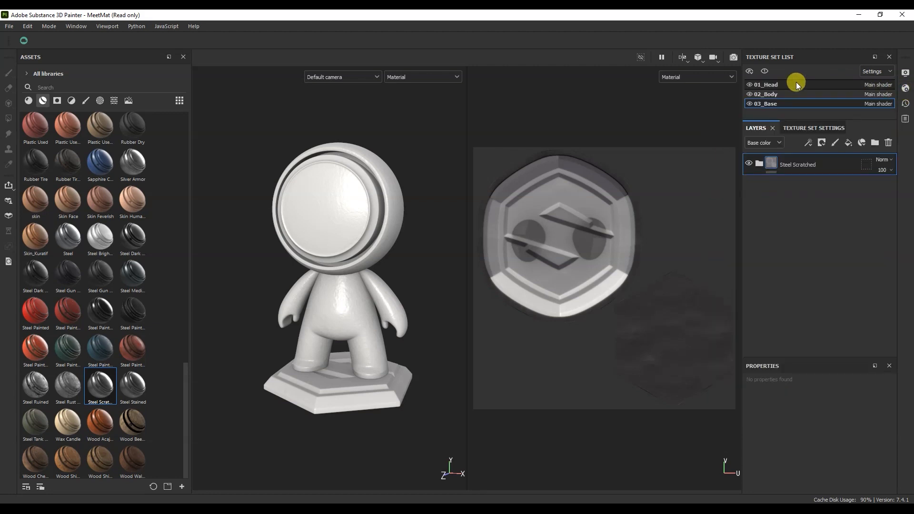
- Add Diffuse, Glossiness and Specular channels to the 01_Head texture set
click(759, 86)
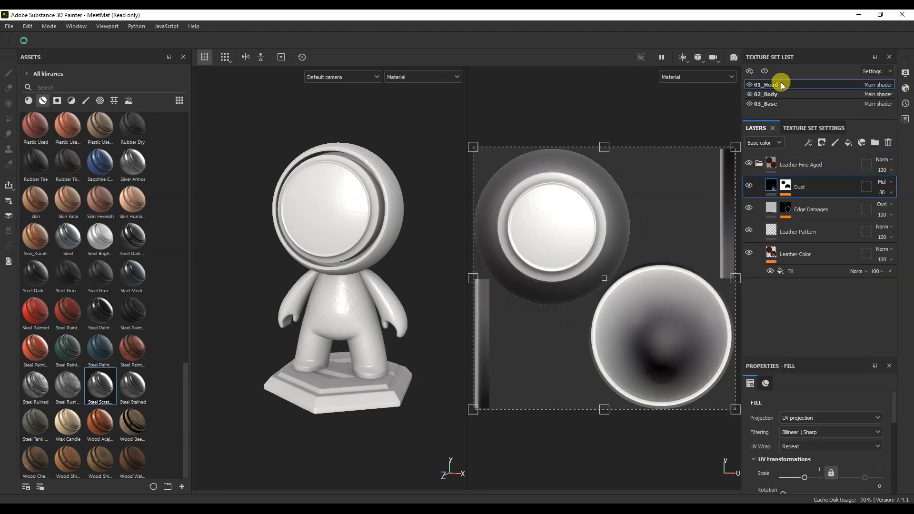
click(809, 127)
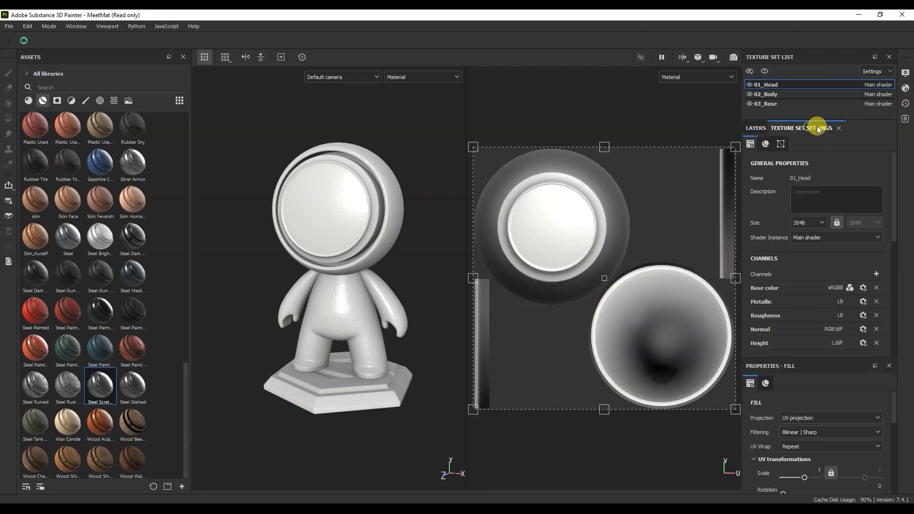
scroll(890, 238, down, 2)
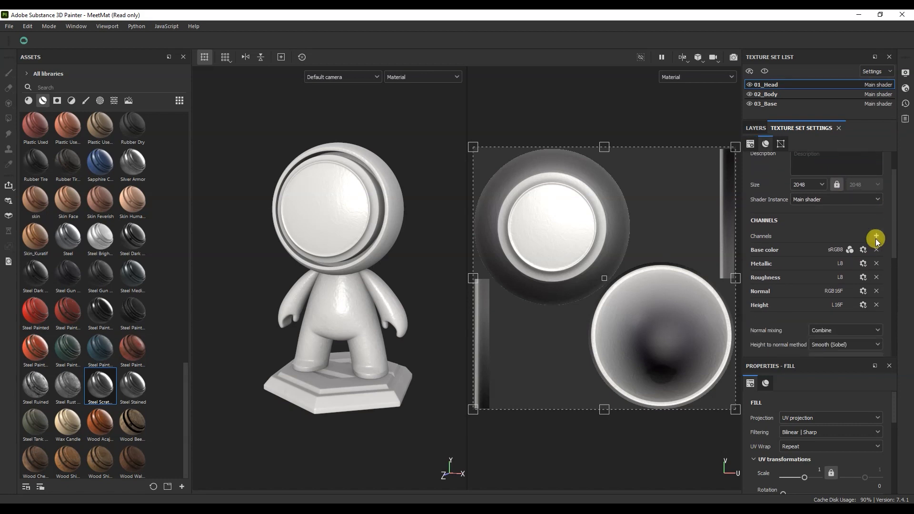
click(876, 236)
click(857, 257)
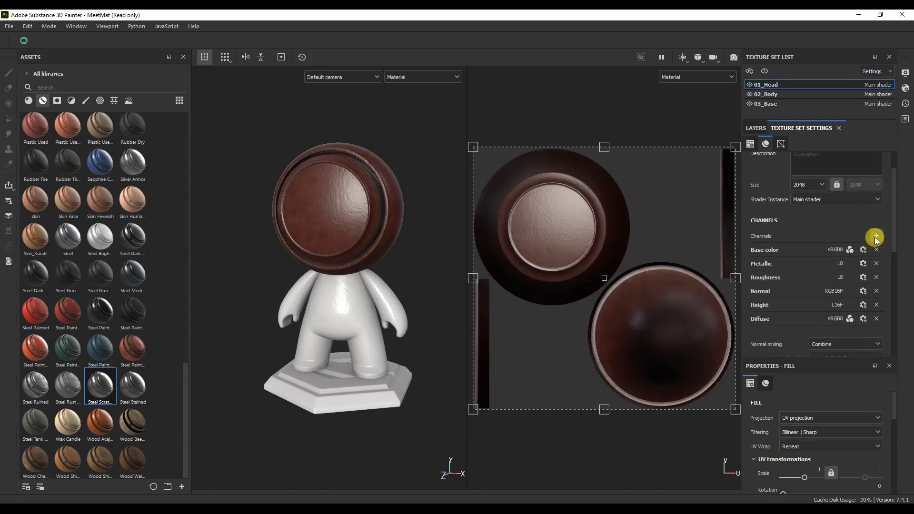
click(876, 236)
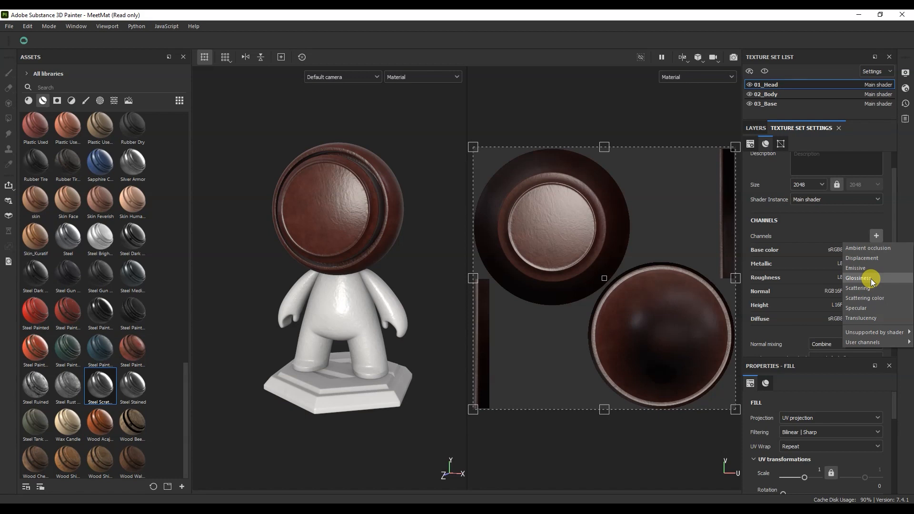
click(870, 278)
click(877, 235)
click(857, 298)
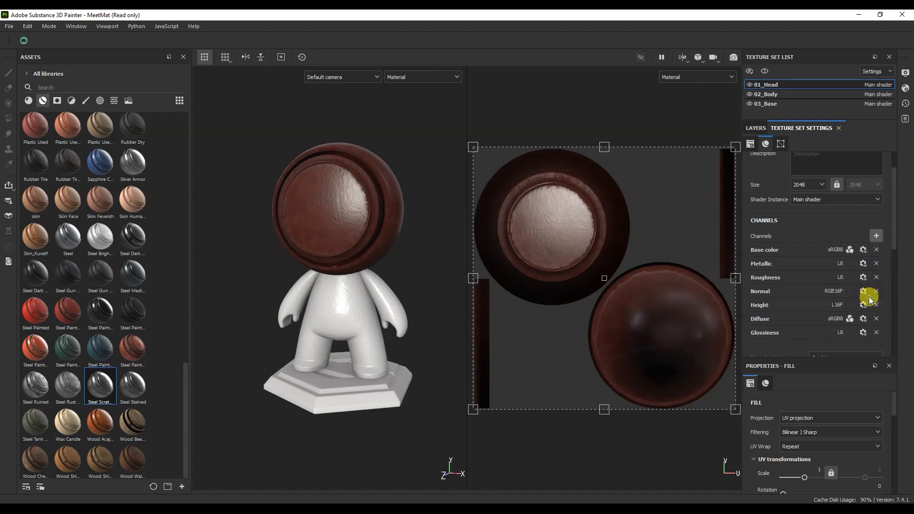
- Remove the Base color, Metallic and Roughness channels from the 01_Head texture set
click(876, 250)
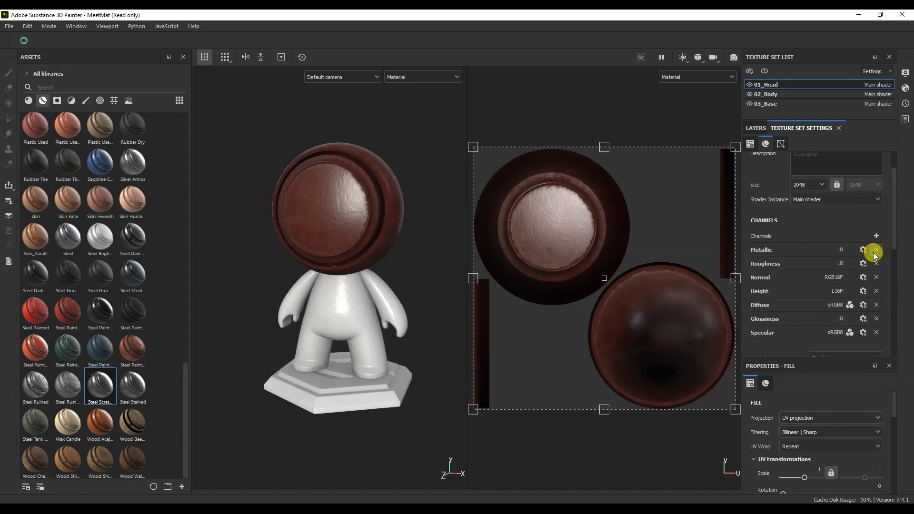
click(875, 250)
click(876, 250)
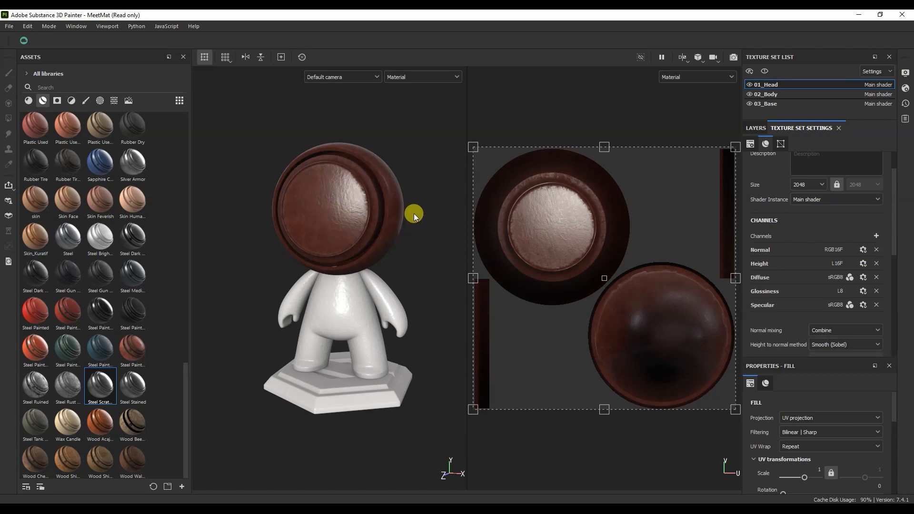
- Add Diffuse, Glossiness and Specular channels to the 02_Body texture set
click(776, 95)
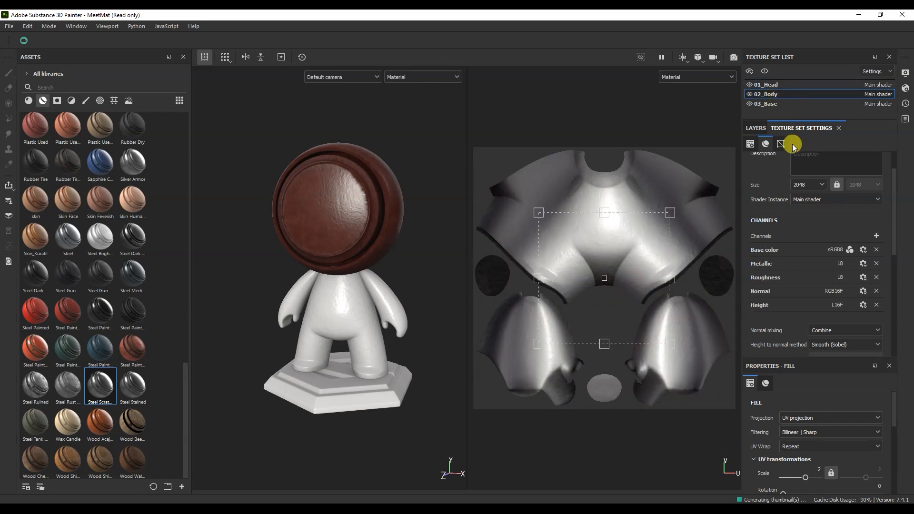
click(876, 237)
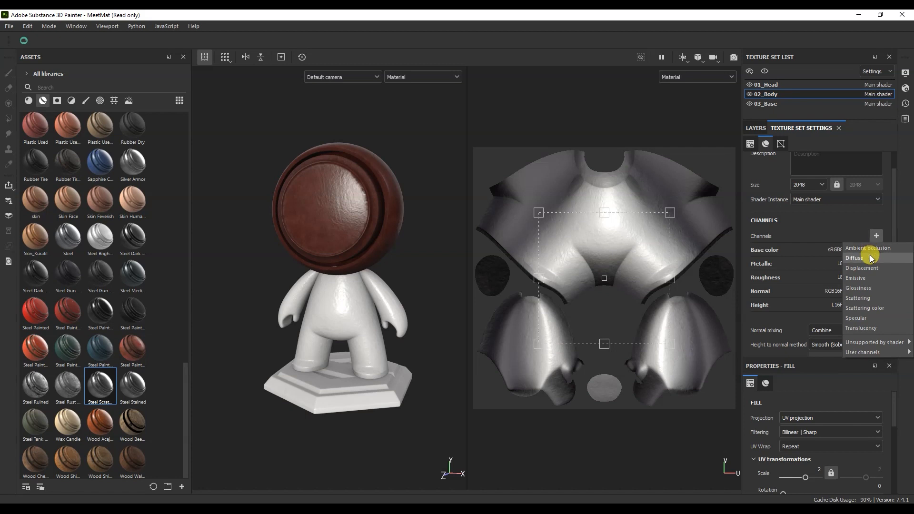
click(870, 258)
click(876, 235)
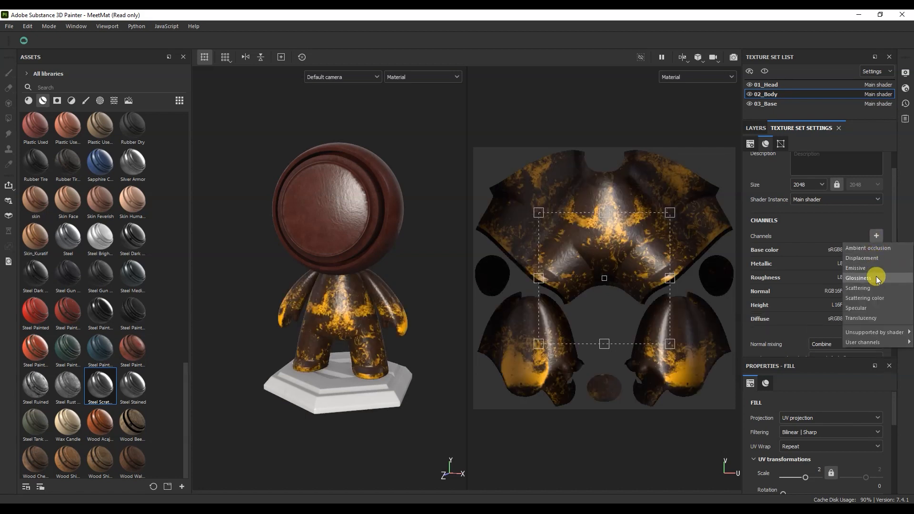
click(876, 278)
click(876, 236)
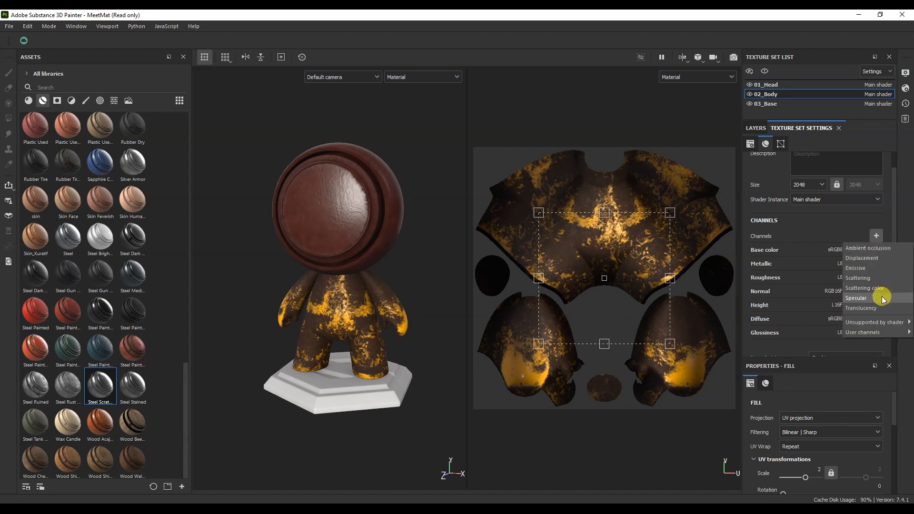
click(881, 298)
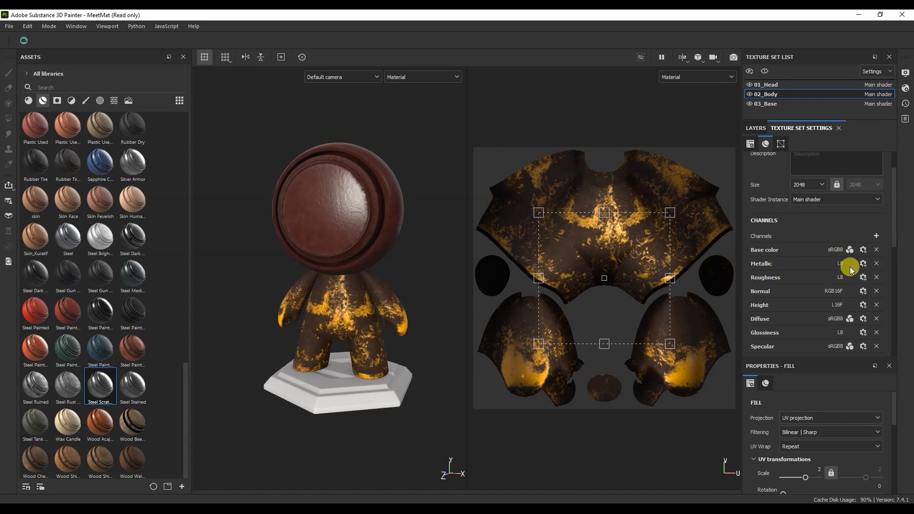
- Remove the Base color, Metallic and Roughness channels from the 02_Body texture set
click(876, 249)
click(876, 250)
click(876, 250)
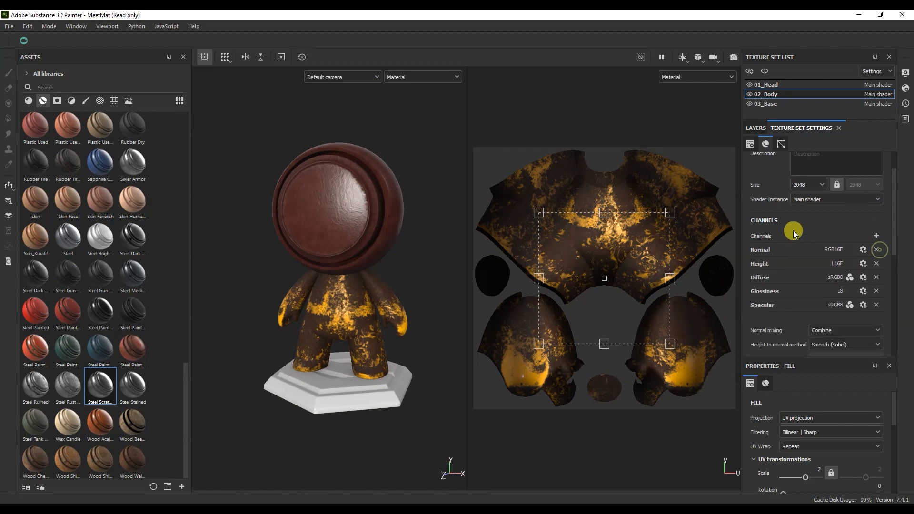
- Add Diffuse, Glossiness and Specular channels to the 03_Base texture set
click(793, 102)
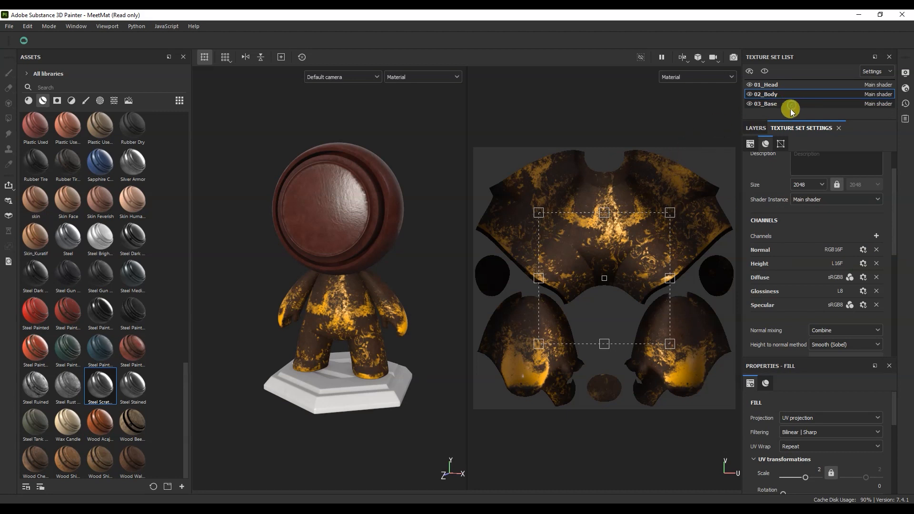
click(875, 238)
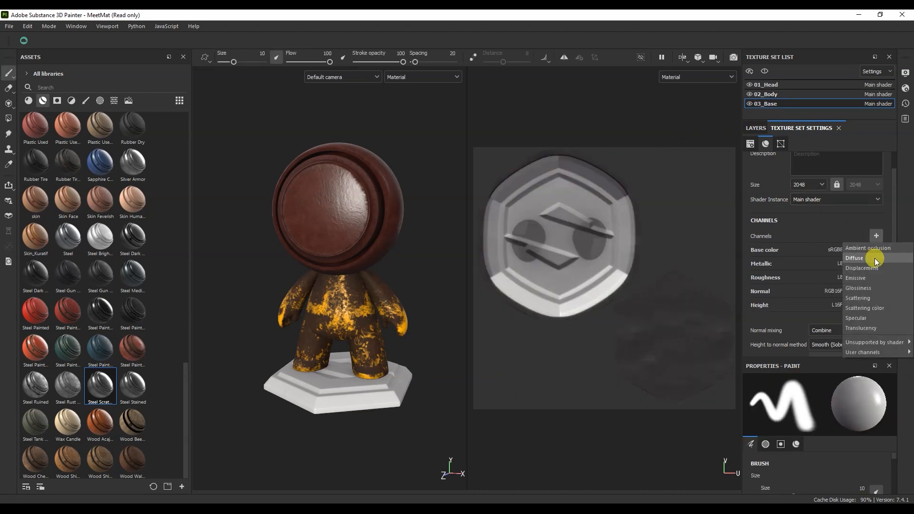
click(874, 257)
click(875, 237)
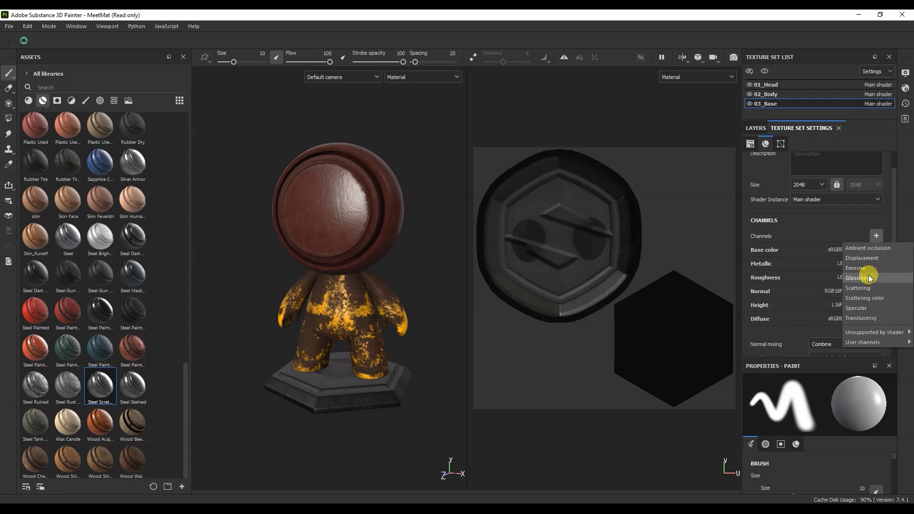
click(868, 277)
click(875, 237)
click(861, 298)
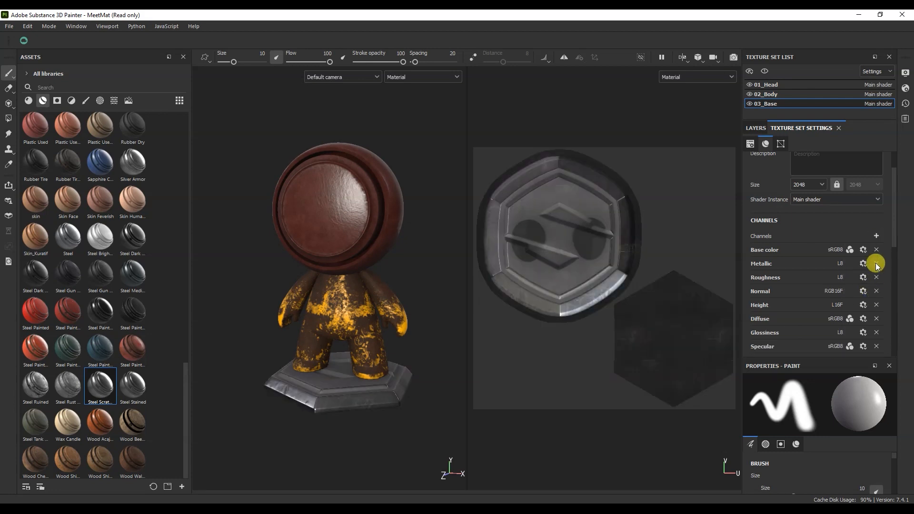
- Remove the Base color, Metallic and Roughness channels from the 03_Base texture set
click(875, 250)
click(876, 250)
click(875, 250)
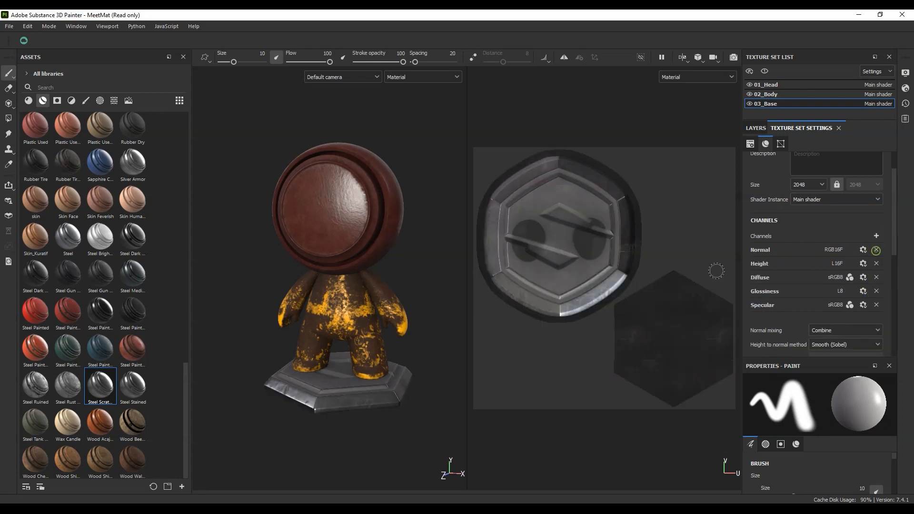
- Start a texture export with the "texture specglos" folder inside materials as the output directory
click(9, 26)
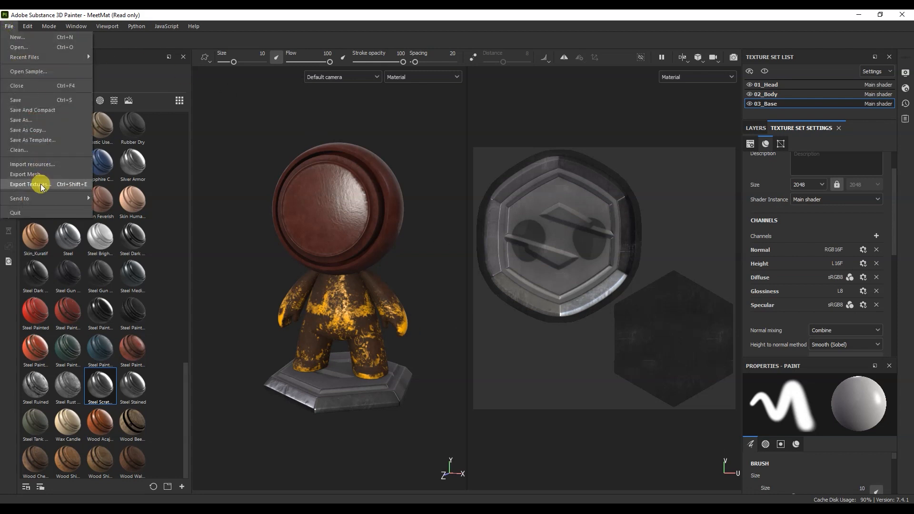
click(42, 185)
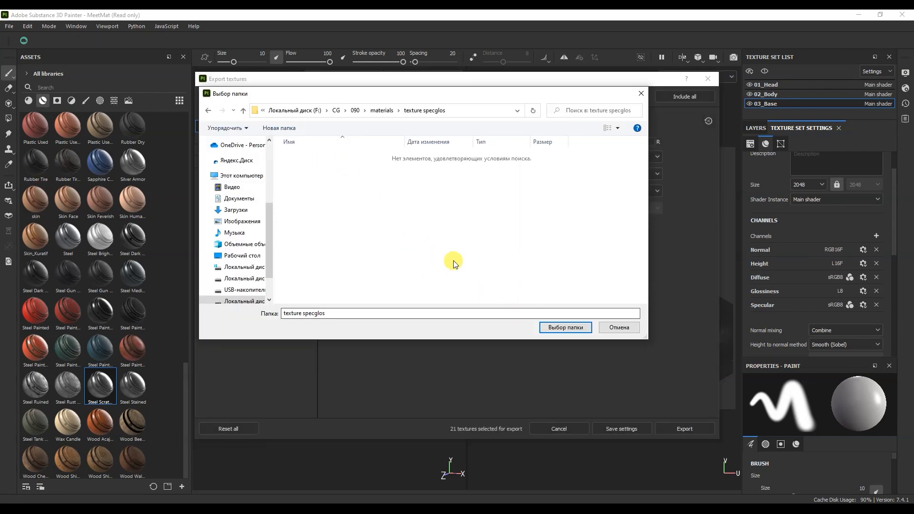
click(565, 326)
- Configure the export with the PBR Specular Glossiness template, 8 bits png files and Dilation + diffusion padding
click(528, 157)
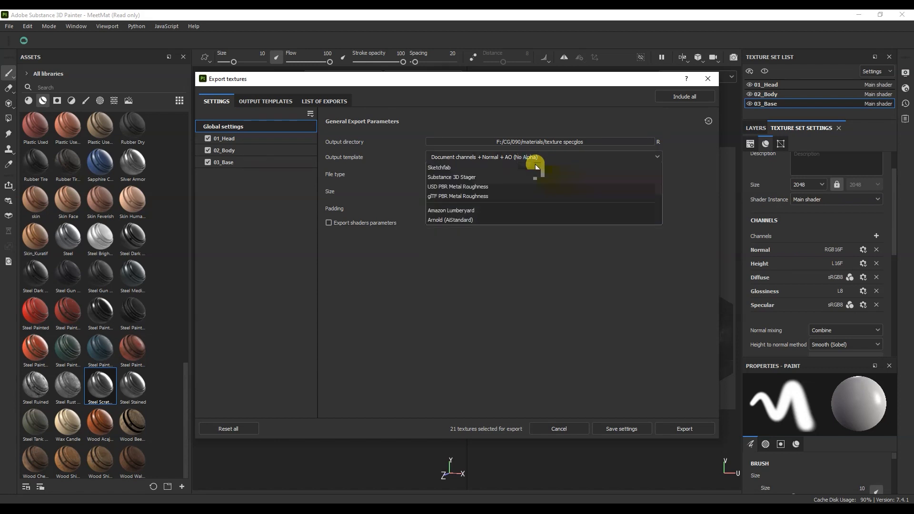
scroll(520, 197, down, 7)
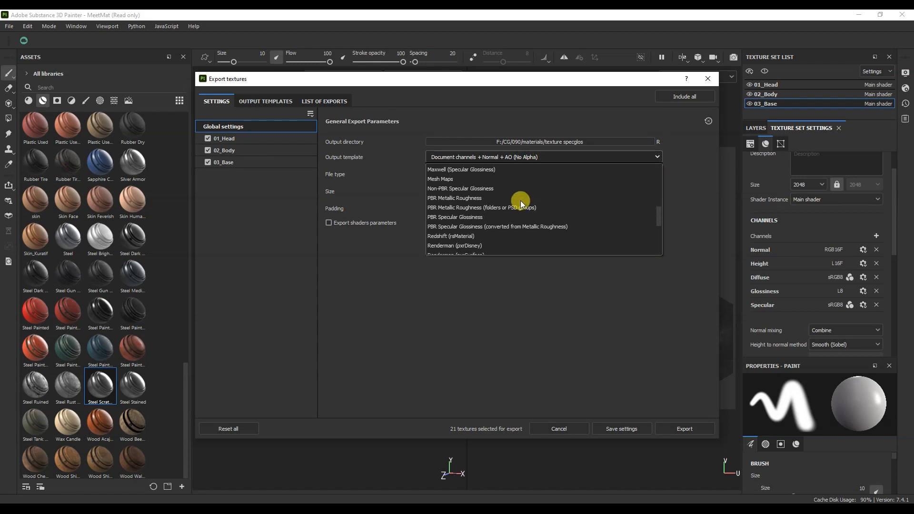
click(476, 219)
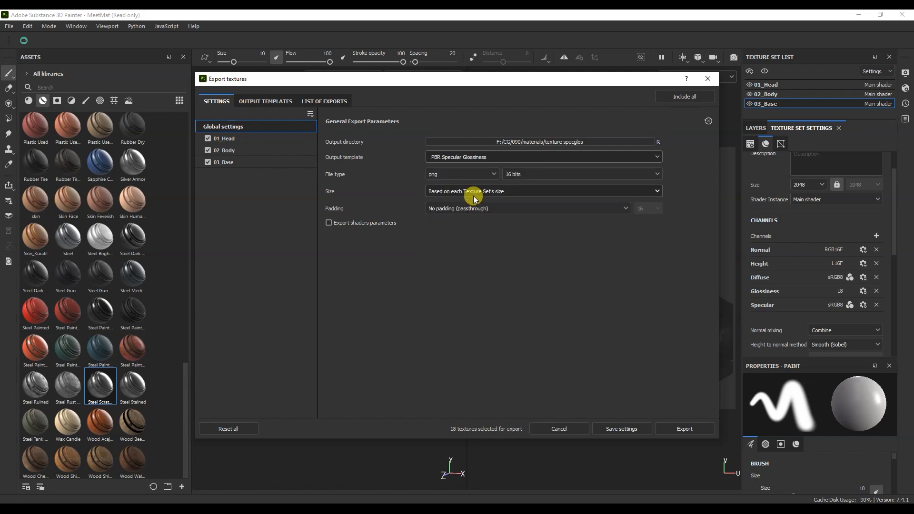
click(517, 174)
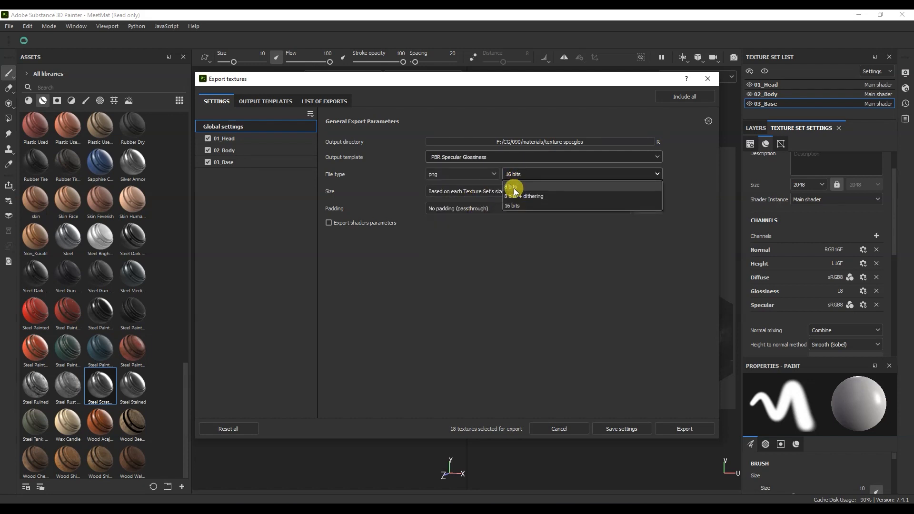
click(511, 187)
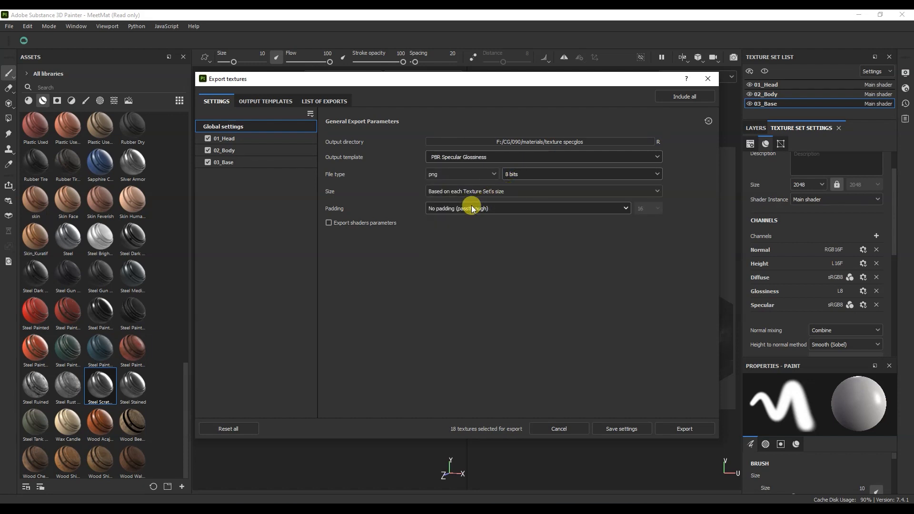
click(466, 208)
click(468, 259)
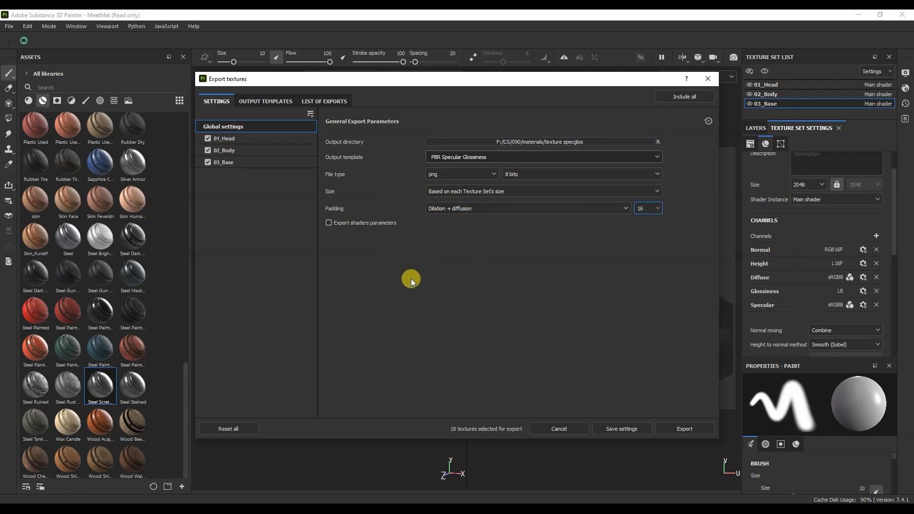
- Export the textures of all three texture sets and switch to Blender
click(681, 428)
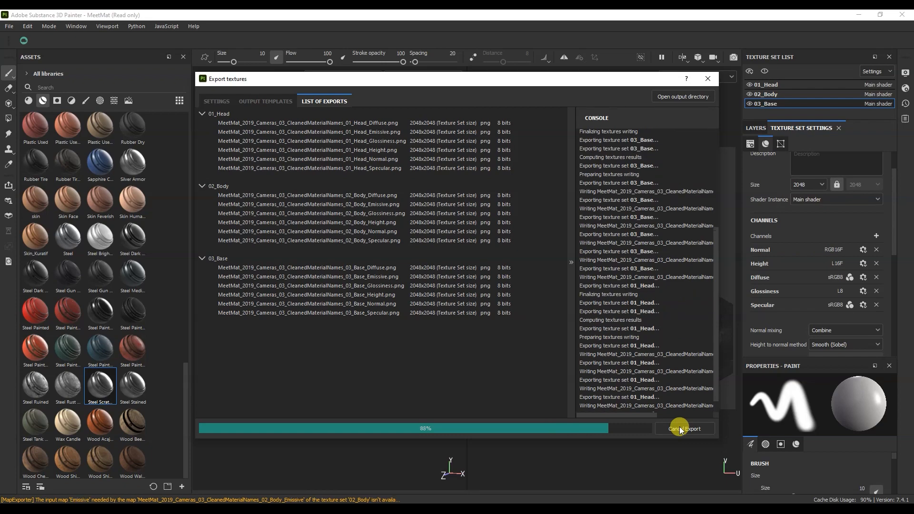
click(314, 509)
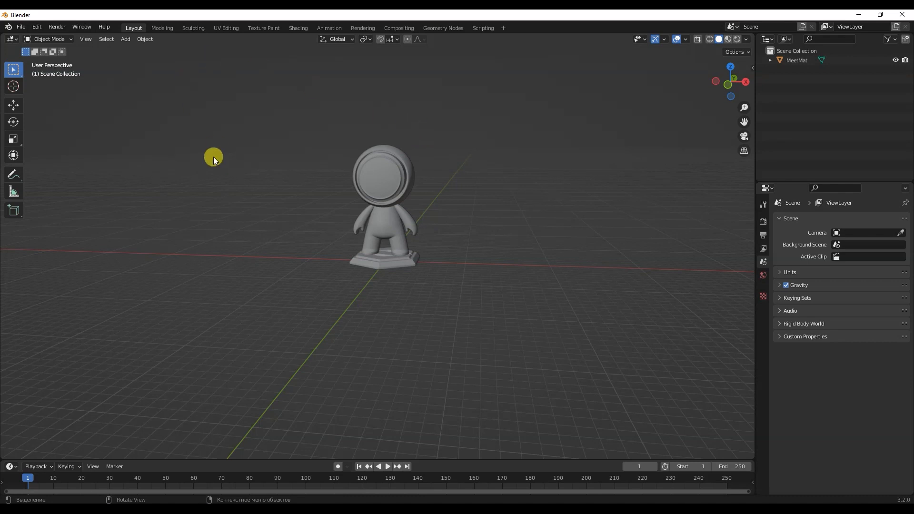
- Check the Node Wrangler add-on in the preferences by searching the add-ons for "node"
click(37, 27)
click(58, 162)
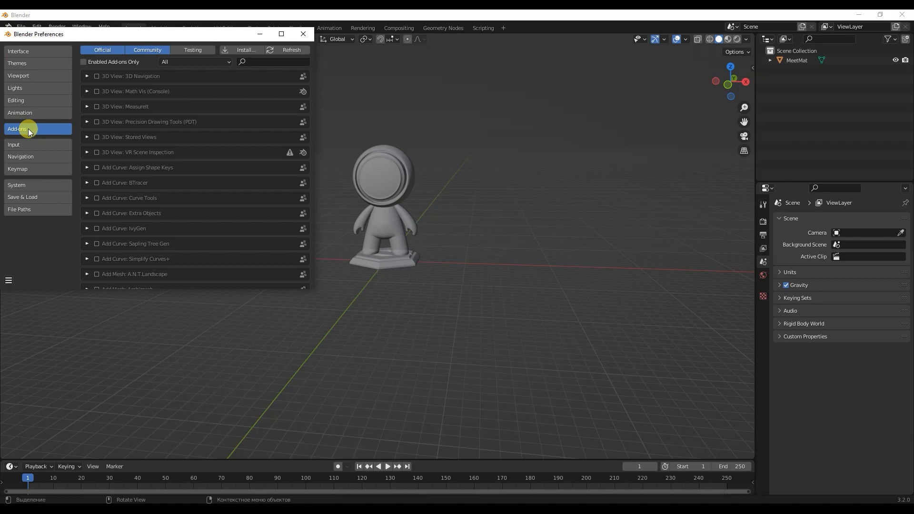
click(252, 60)
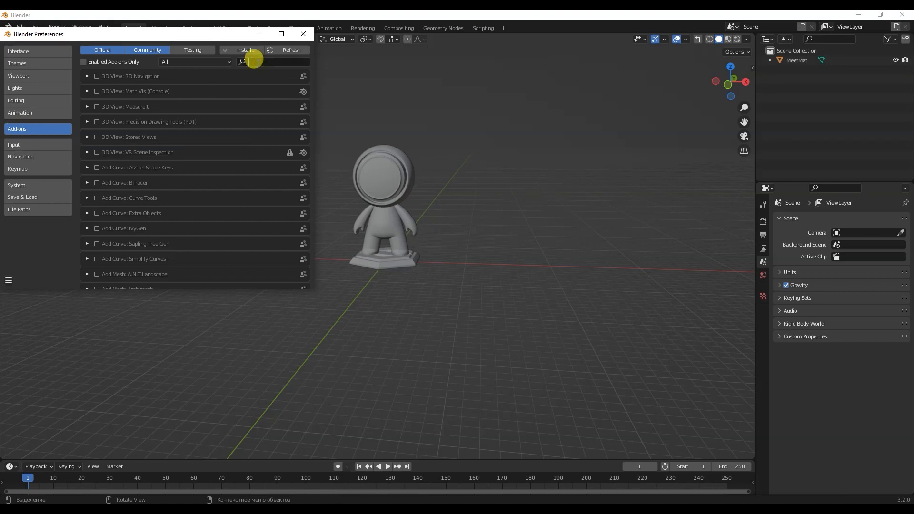
text(node)
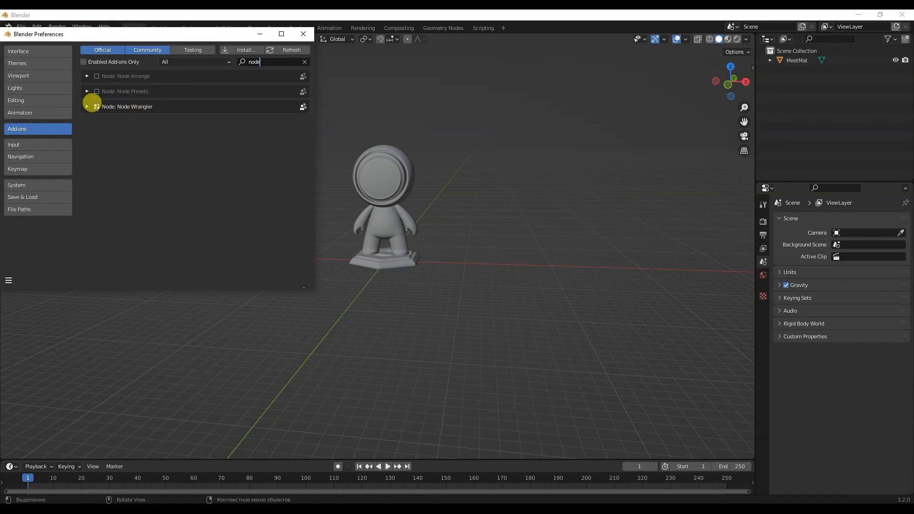
click(303, 34)
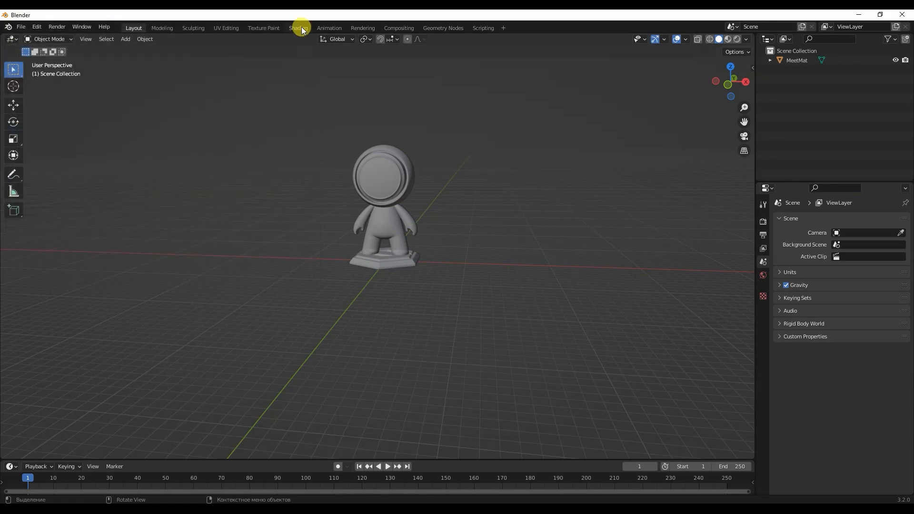
- Switch to the Shading workspace and show the World shader nodes with the whole model in view
click(301, 28)
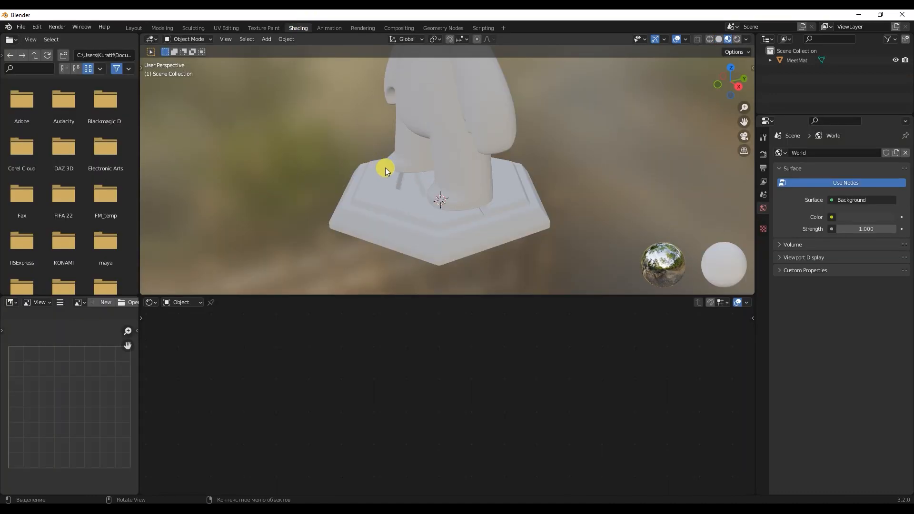
middle_drag(370, 144, 452, 178)
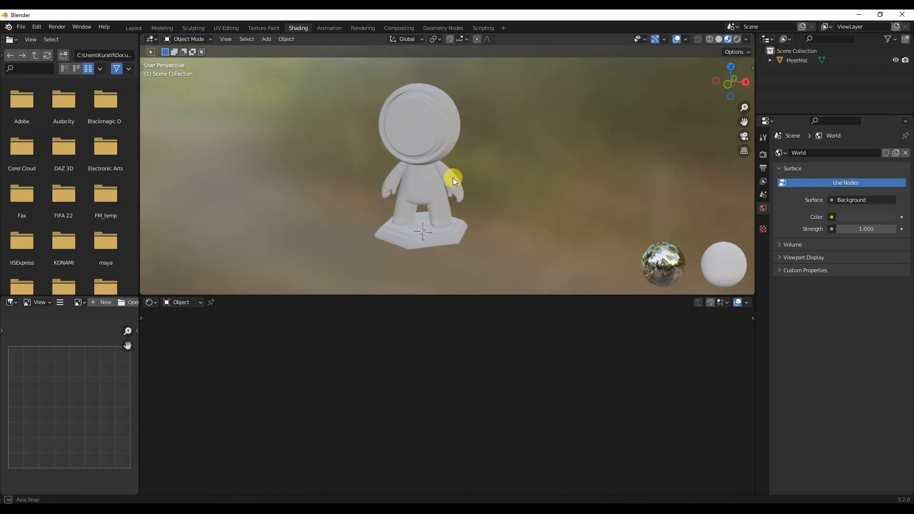
click(181, 302)
click(177, 322)
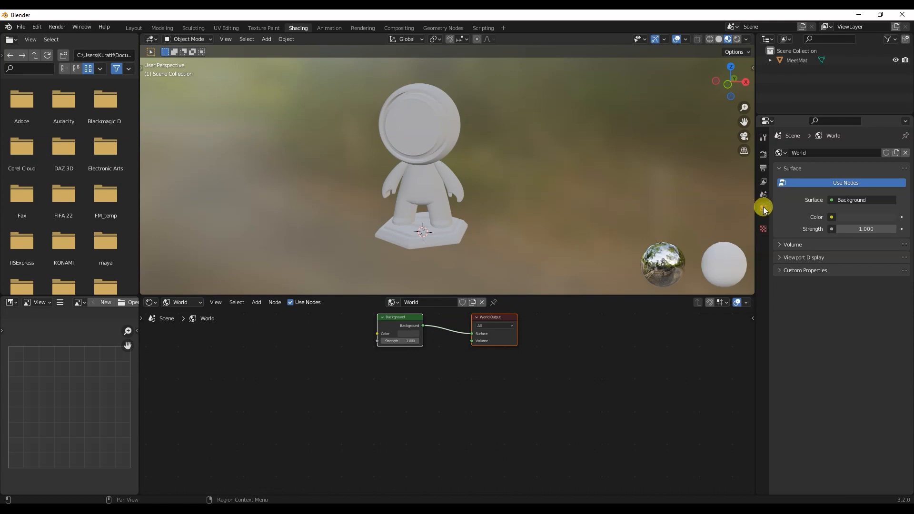
- Set the world background colour to an Environment Texture using Studio Tomoco.exr from the materials folder
click(832, 218)
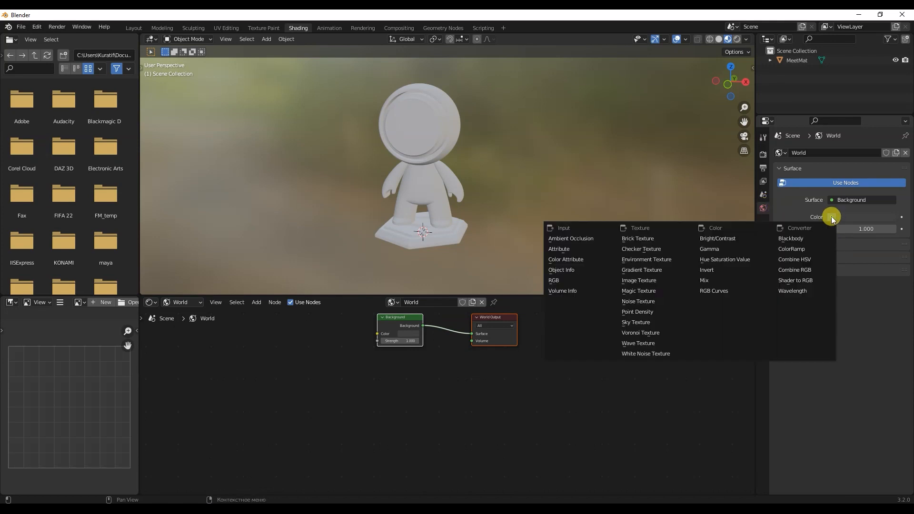
click(668, 261)
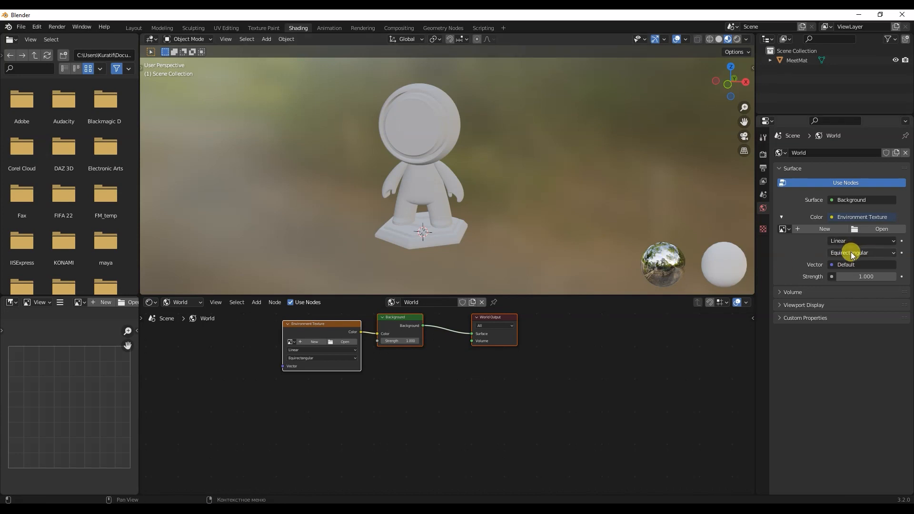
click(879, 229)
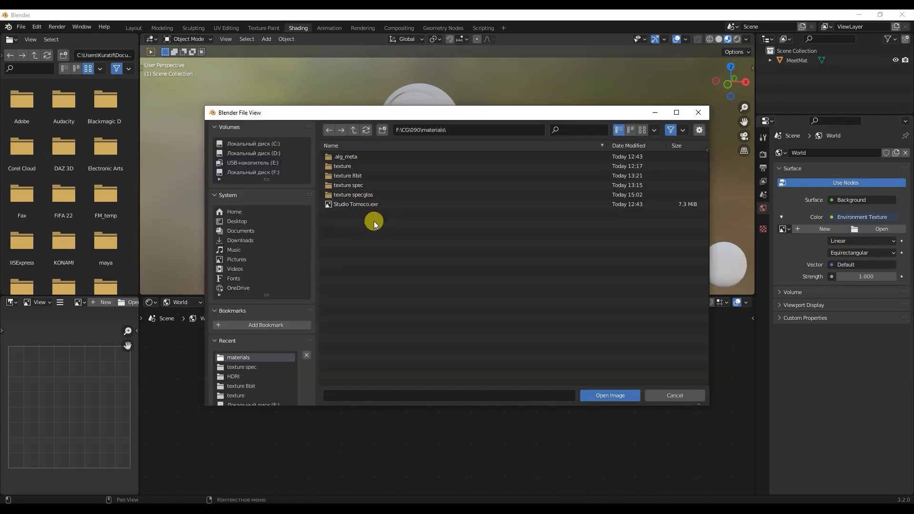
double_click(373, 206)
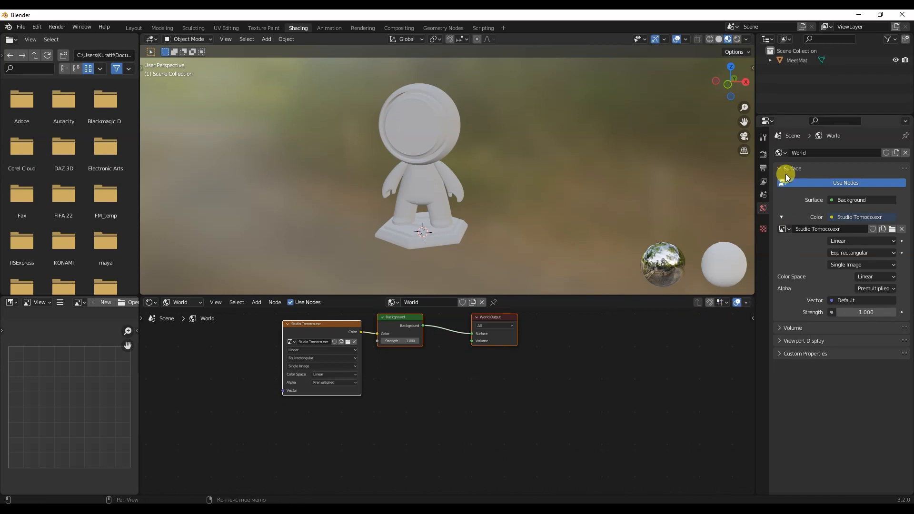
- Set the render engine to Cycles with GPU Compute and show the viewport in rendered shading
click(762, 154)
click(841, 153)
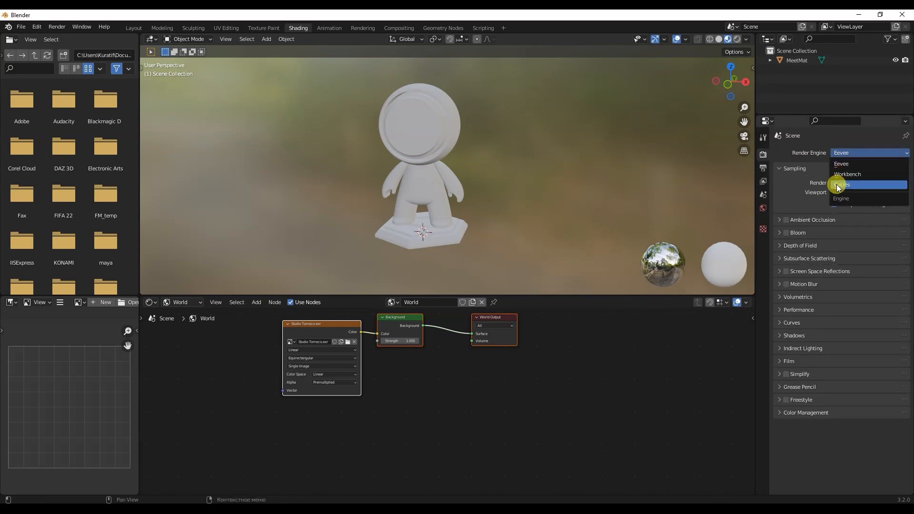
click(851, 187)
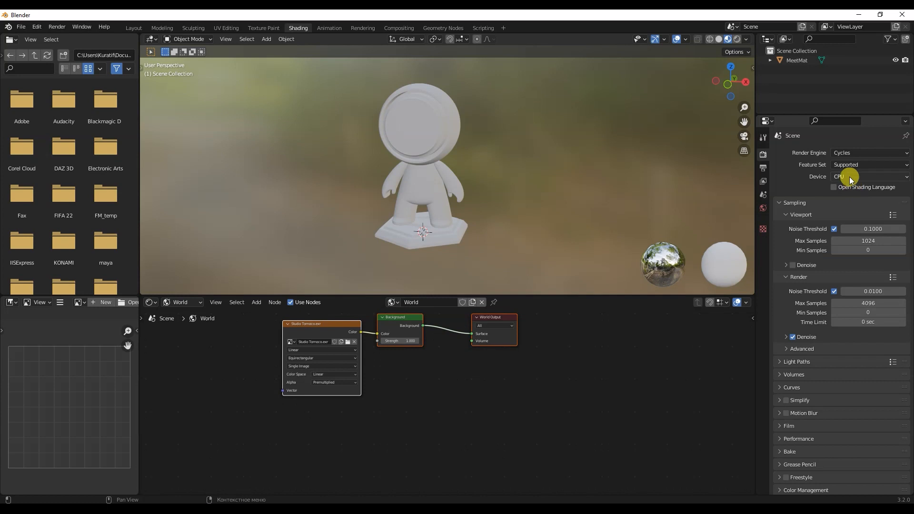
click(847, 177)
click(844, 198)
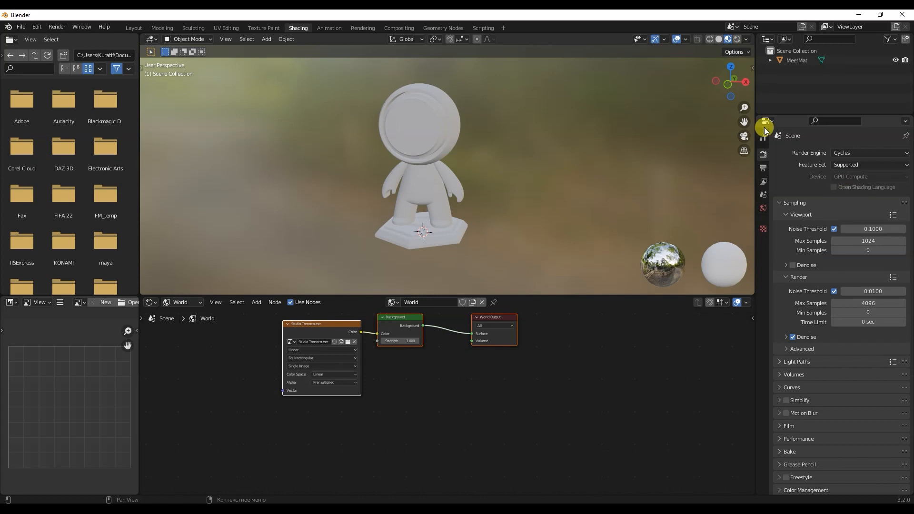
click(737, 39)
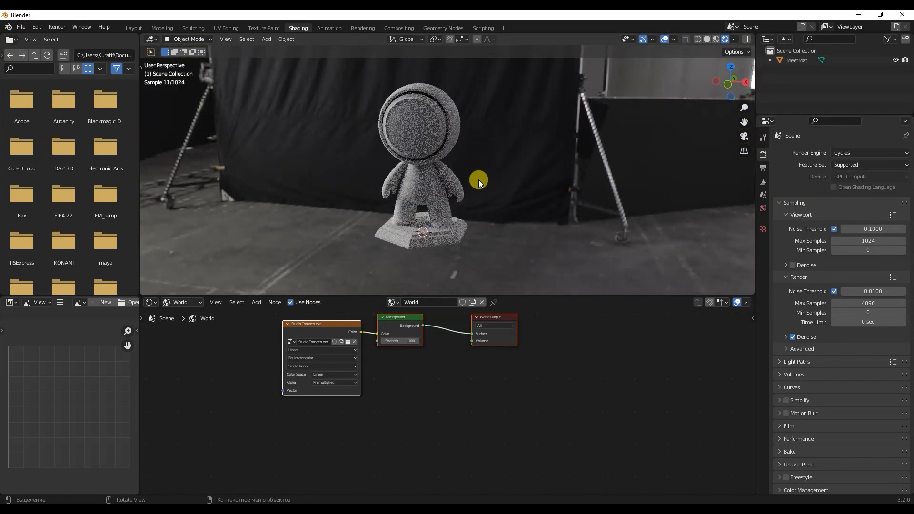
middle_drag(475, 168, 473, 164)
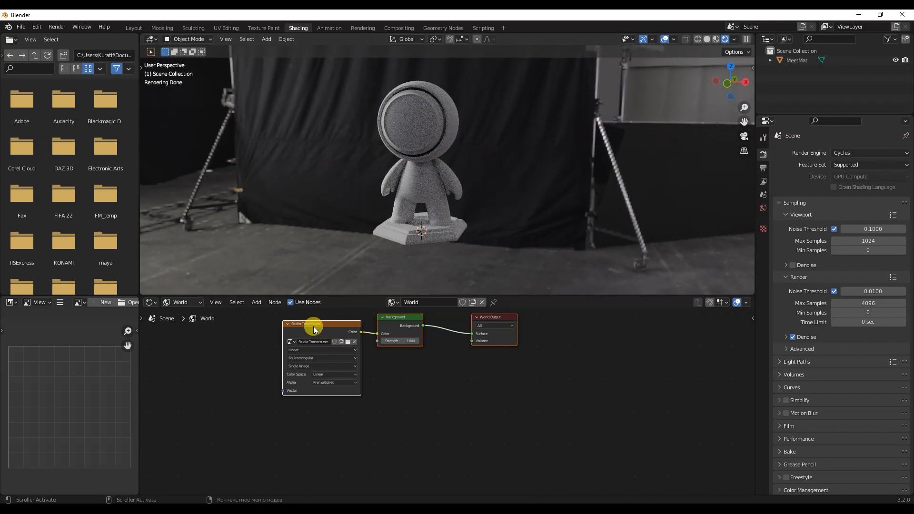
- Add a Mapping node beside the Environment Texture node in the World shader
click(256, 302)
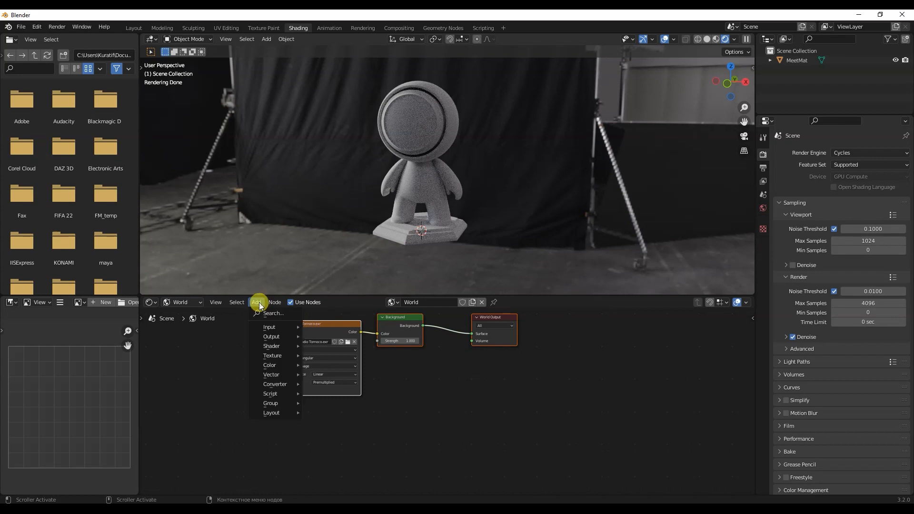
mouse_move(278, 375)
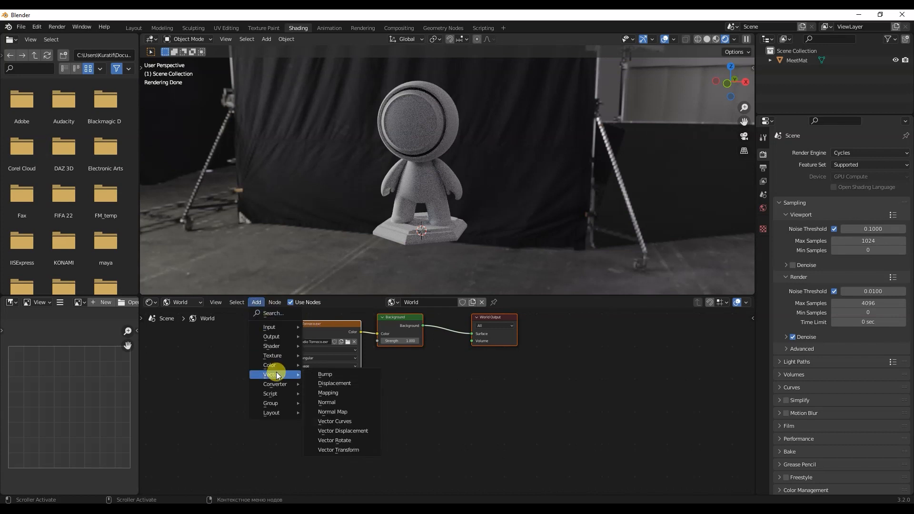
click(328, 393)
click(223, 341)
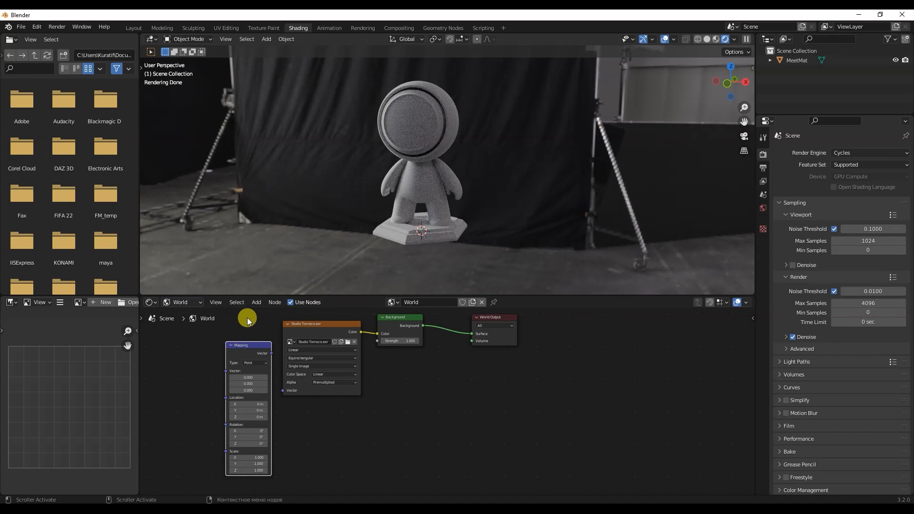
- Add a Geometry node and link its Position through the Mapping node to the Environment Texture's Vector input
click(256, 302)
mouse_move(269, 327)
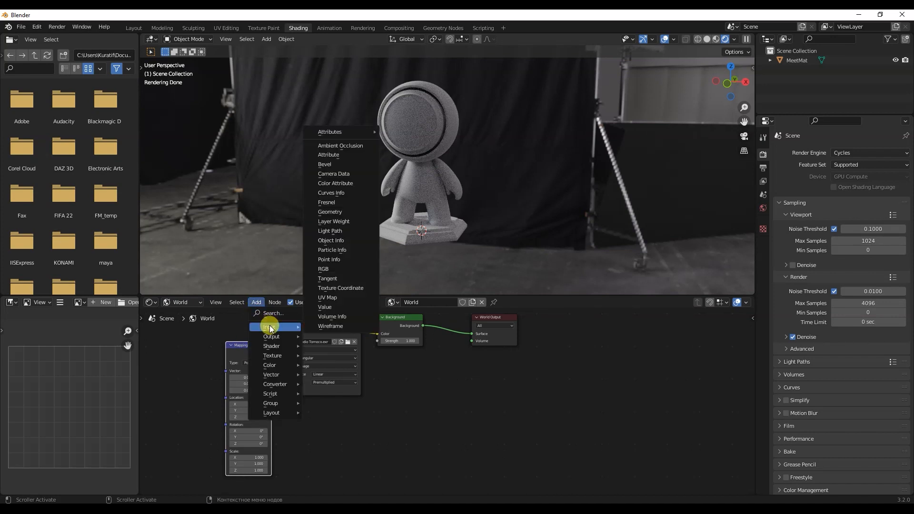
click(340, 217)
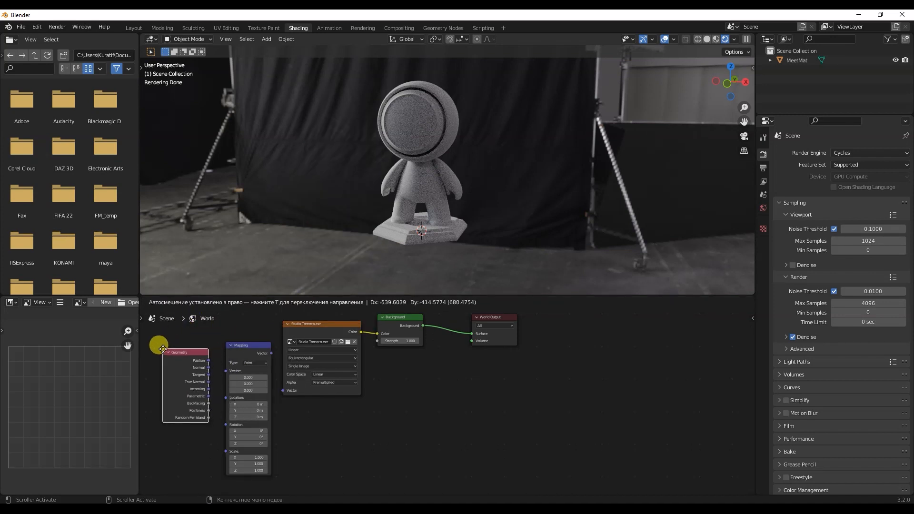
click(162, 347)
drag(209, 360, 285, 391)
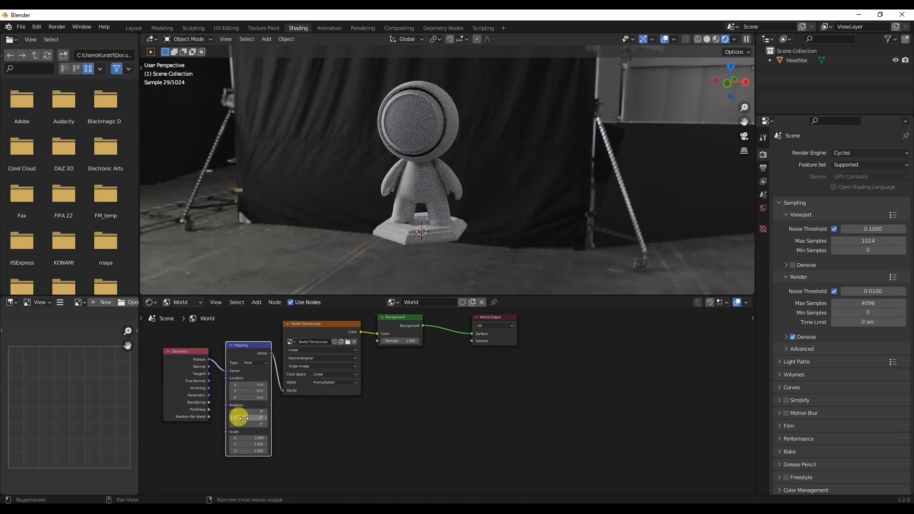
- Rotate the environment about 25.7° around Z in the Mapping node and raise the Background strength to 1.5
drag(243, 424, 238, 422)
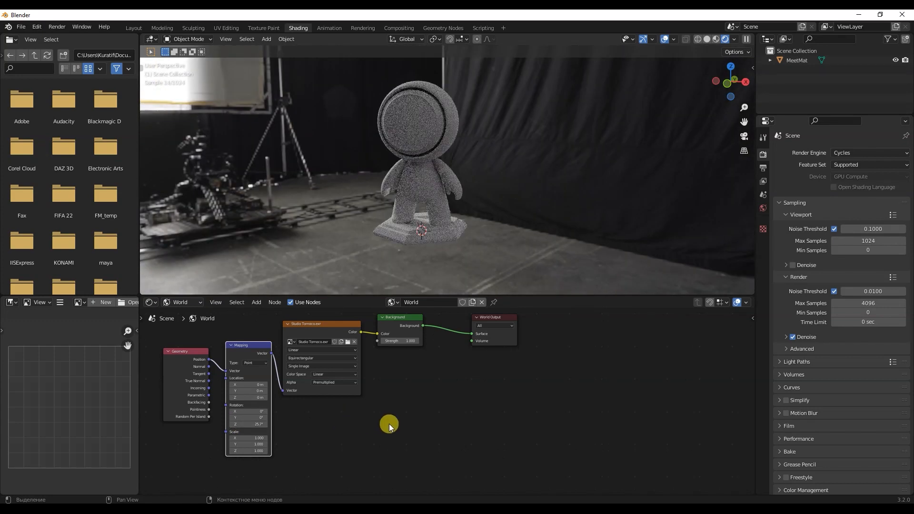
click(401, 324)
drag(392, 340, 395, 340)
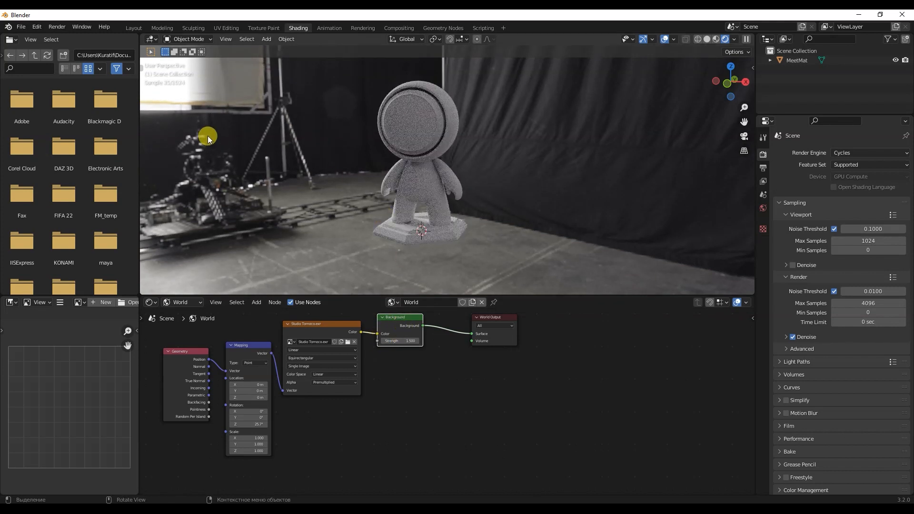
- Show the object shader nodes of MeetMat, review its material slots and select the Principled BSDF node of 01_Head
click(181, 303)
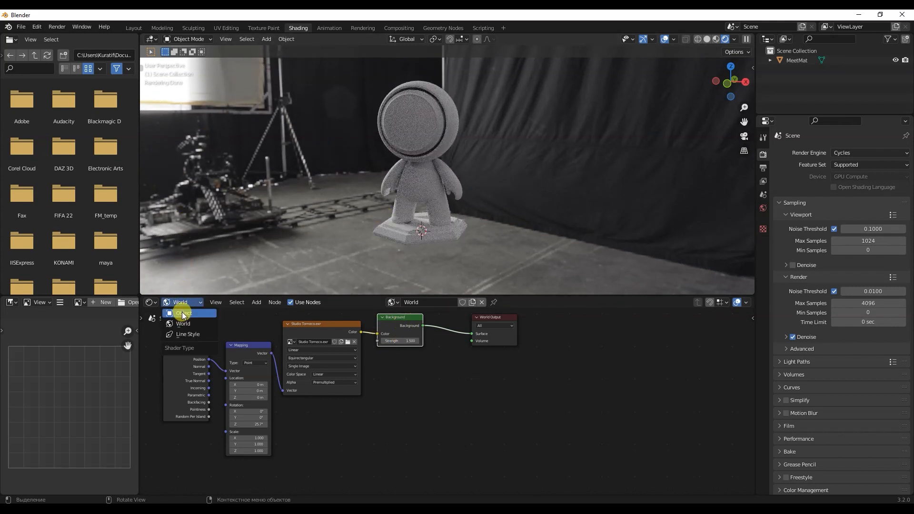
click(182, 314)
click(413, 125)
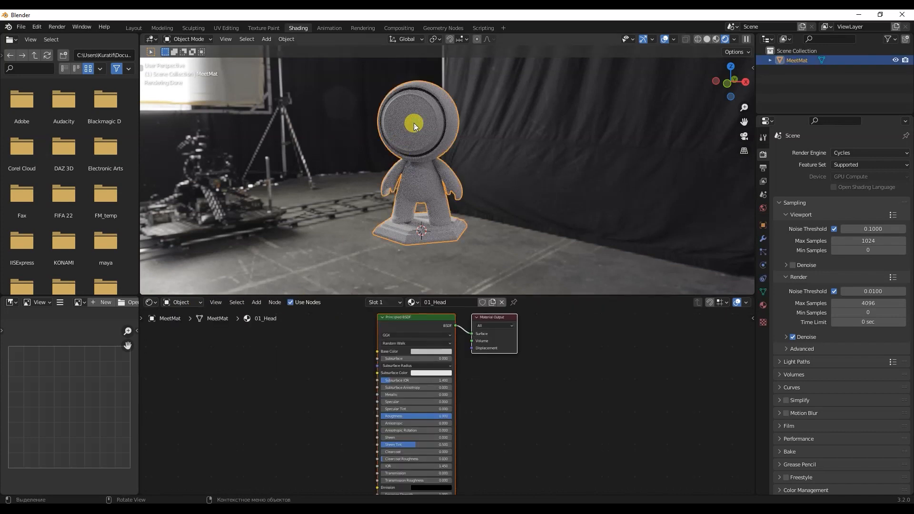
click(383, 303)
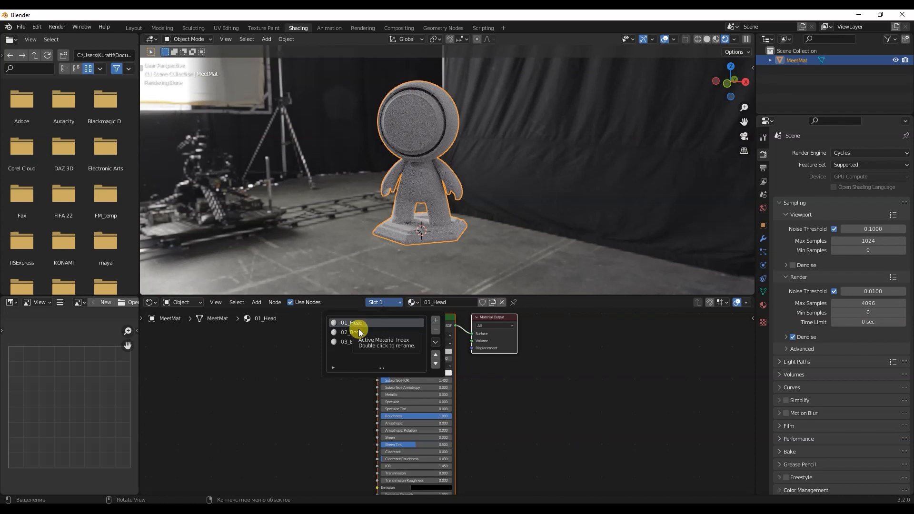
click(293, 355)
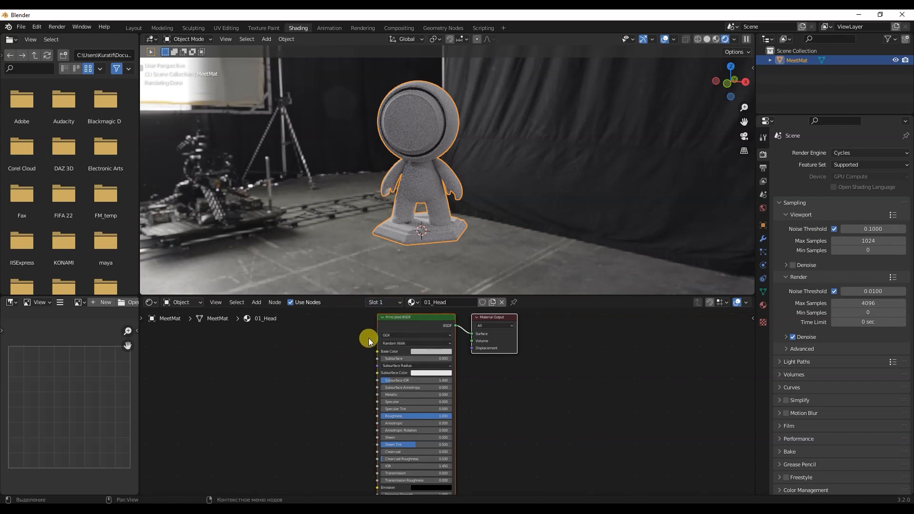
click(389, 320)
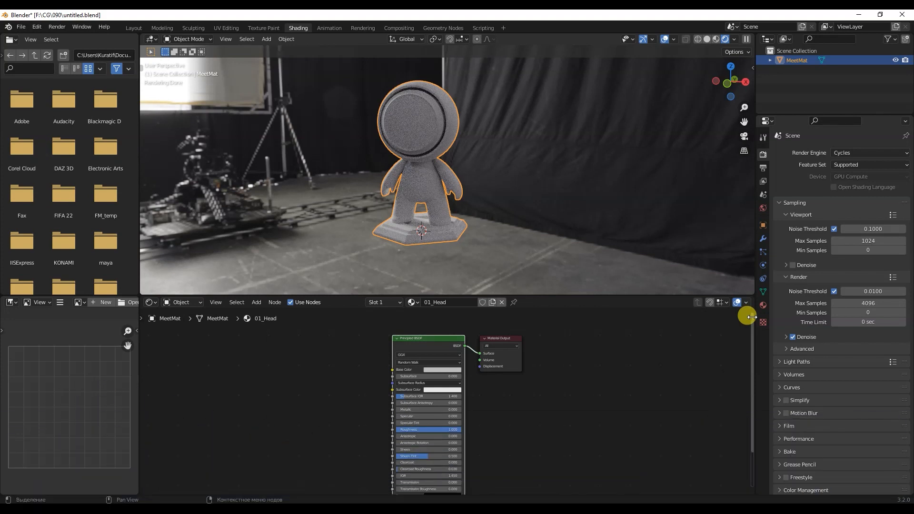
- Run Node Wrangler's Principled Texture Setup on 01_Head with the five 01_Head Diffuse, Glossiness, Height, Normal and Specular maps from the texture specglos folder
click(751, 316)
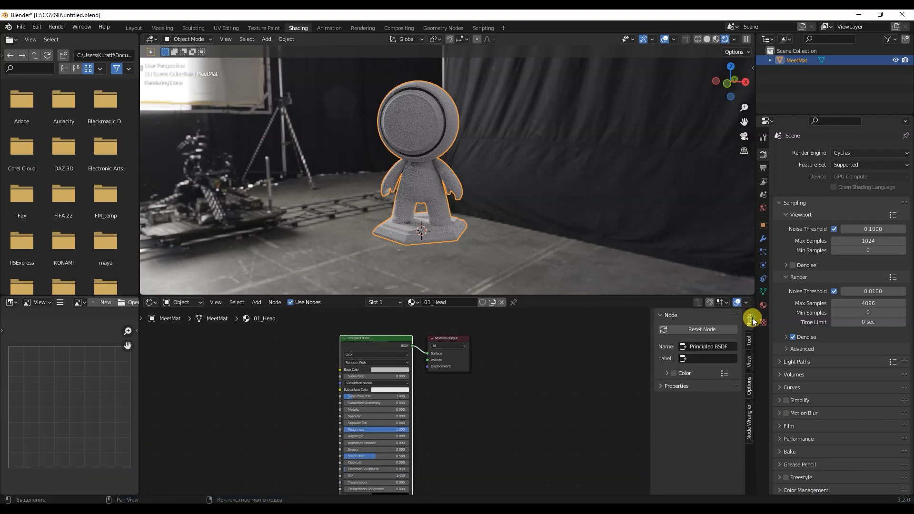
click(750, 428)
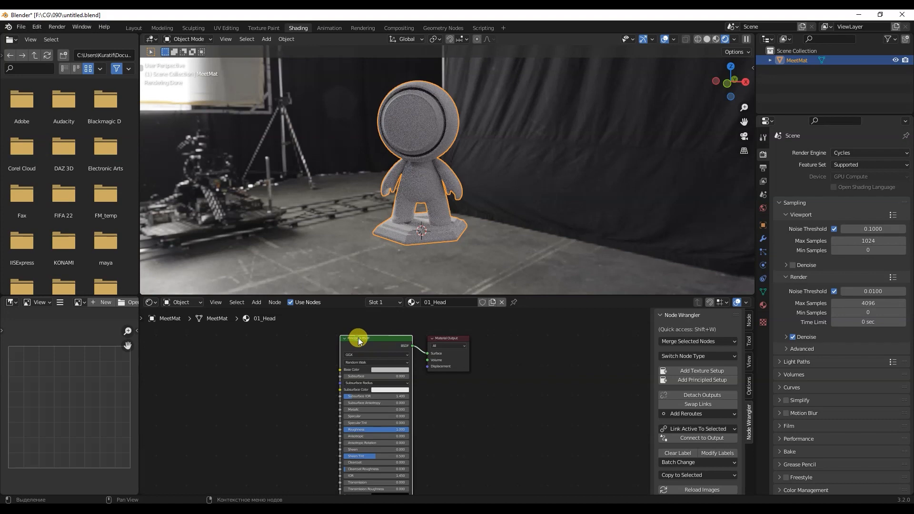
click(689, 383)
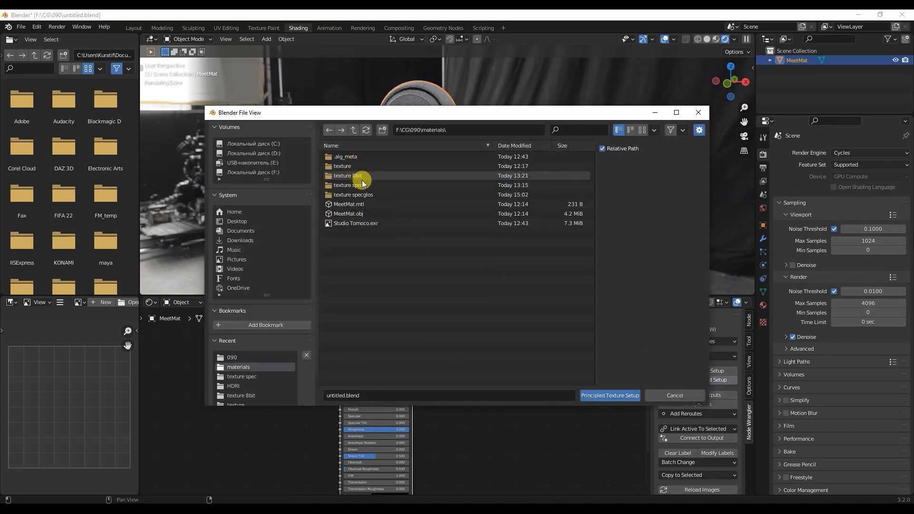
double_click(370, 194)
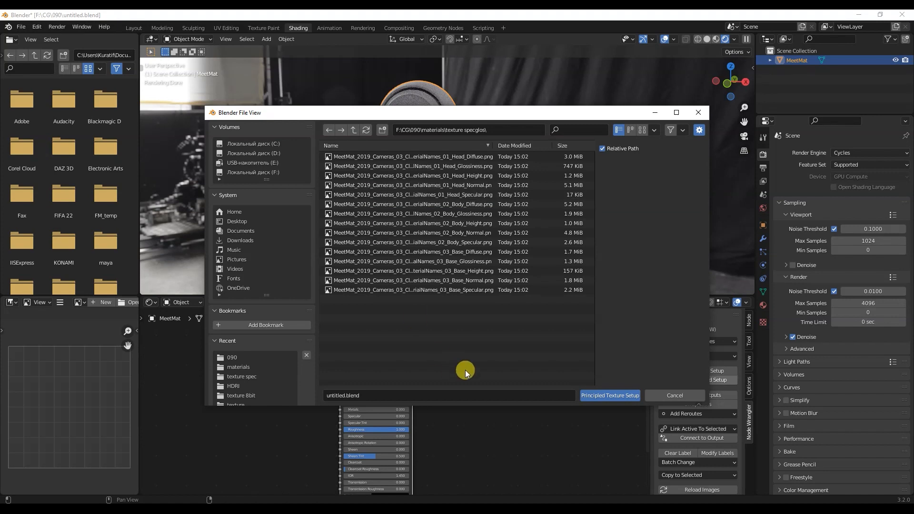
click(467, 157)
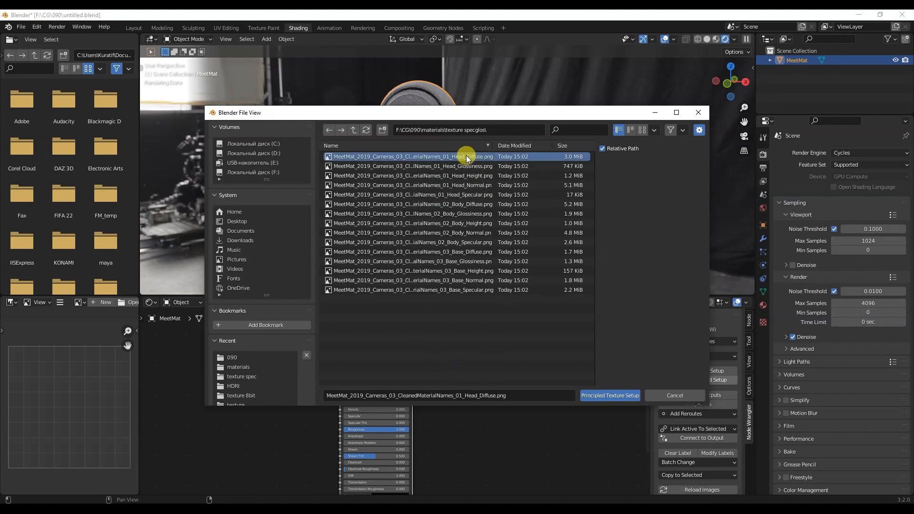
shift+click(471, 196)
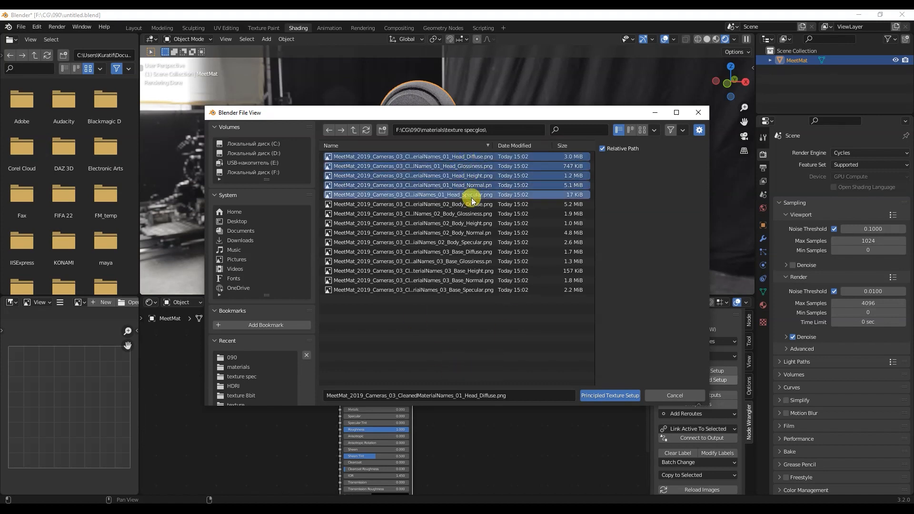
click(593, 395)
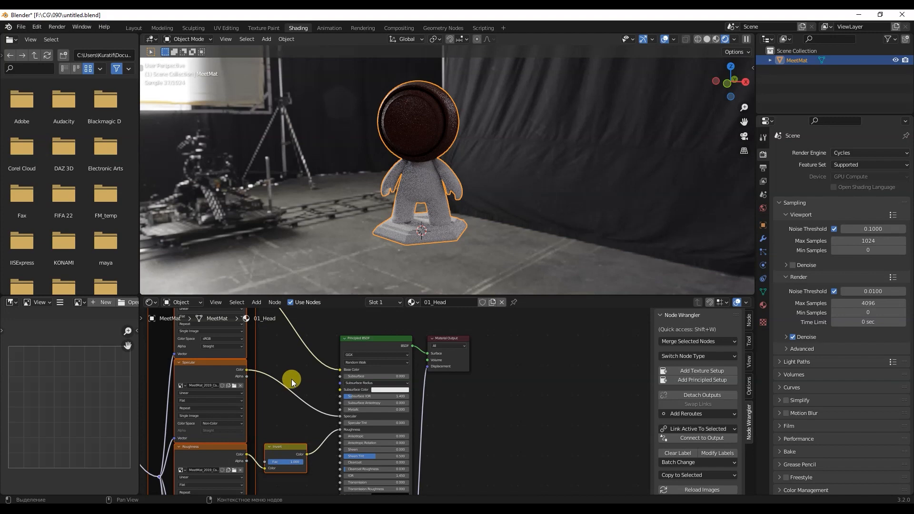
middle_drag(299, 364, 439, 434)
scroll(452, 363, down, 2)
scroll(471, 408, down, 3)
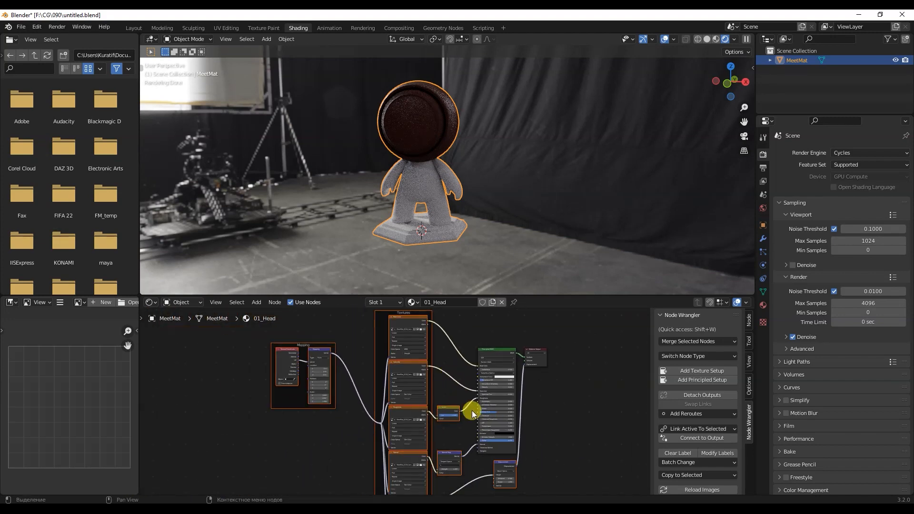
middle_drag(483, 388, 431, 403)
scroll(398, 335, up, 6)
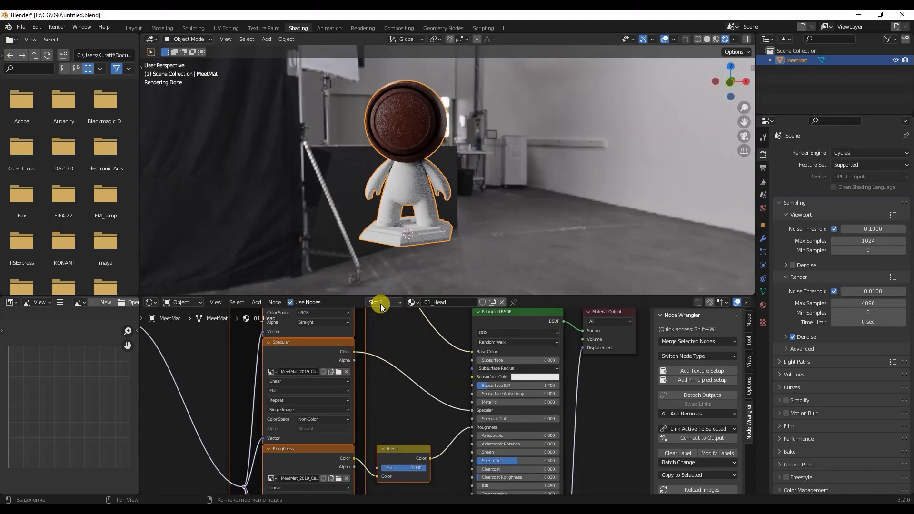
- Switch to the 02_Body material and run Principled Texture Setup on its Principled BSDF with the five 02_Body texture maps
click(381, 302)
click(369, 332)
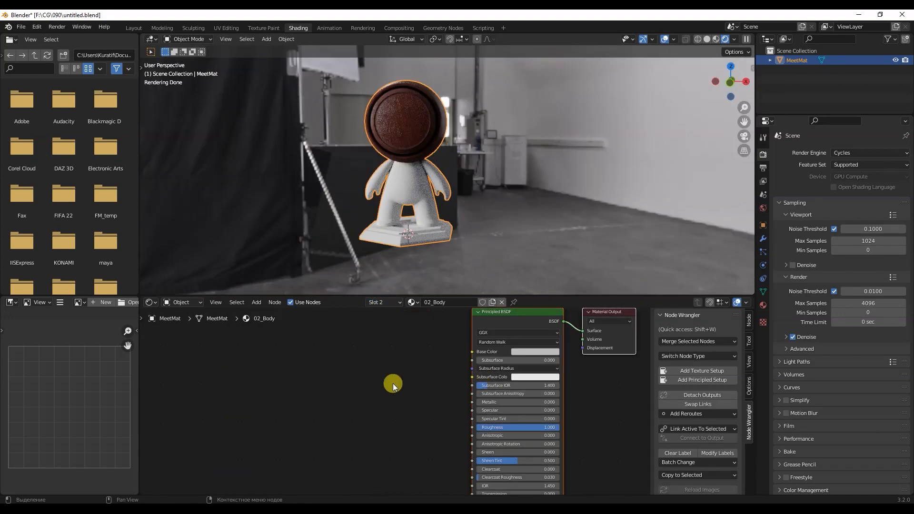
scroll(407, 387, down, 2)
middle_drag(433, 389, 419, 376)
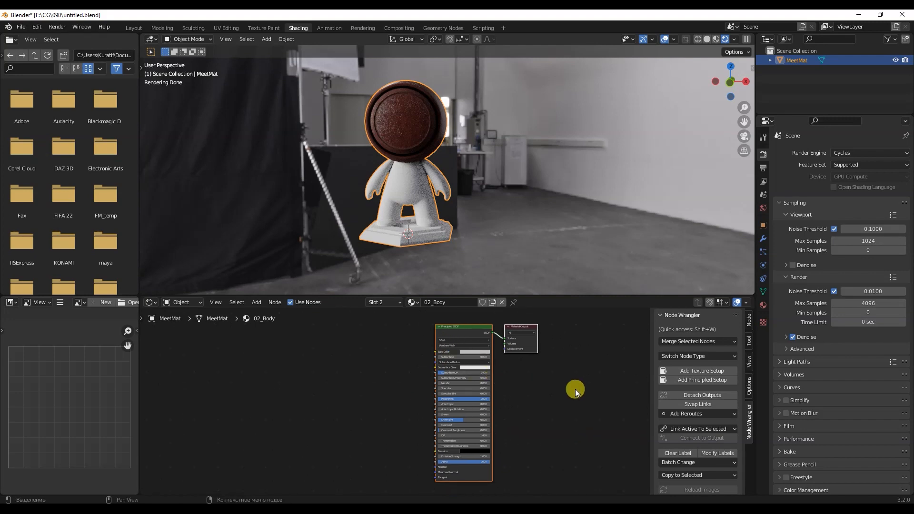
click(458, 327)
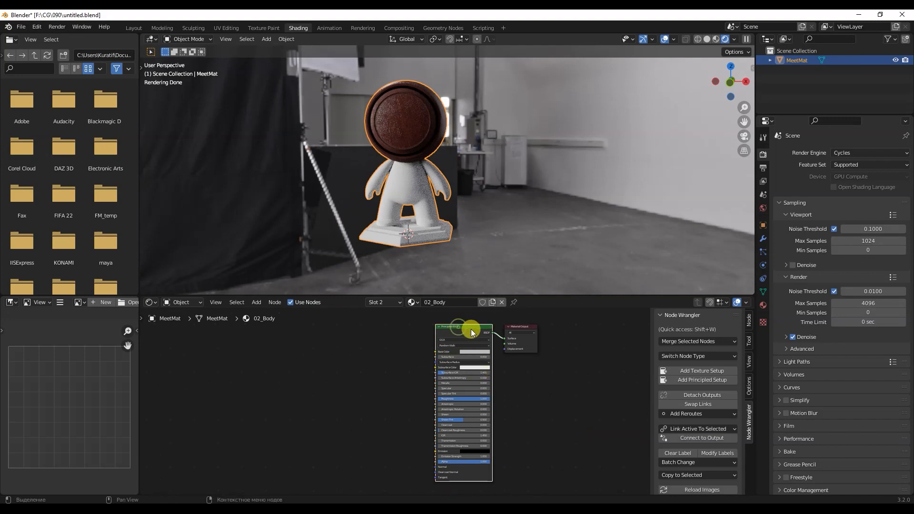
click(682, 381)
click(483, 205)
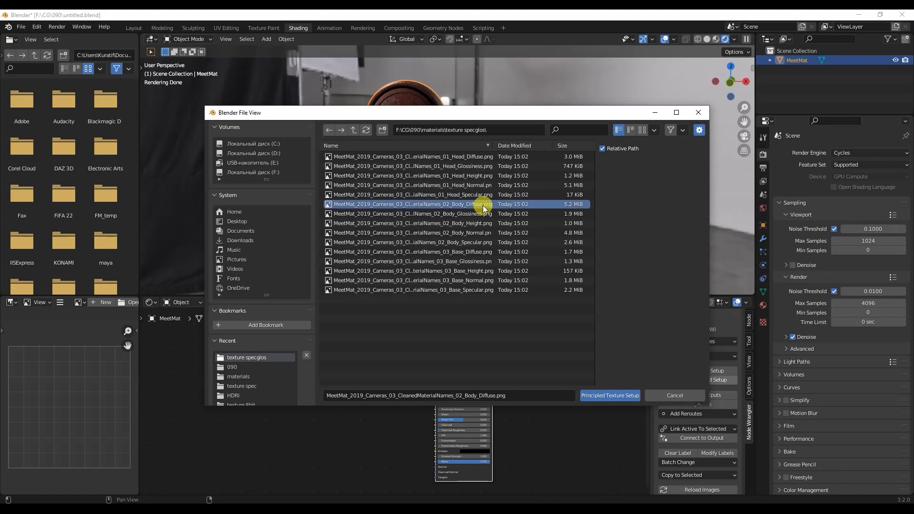
shift+click(479, 238)
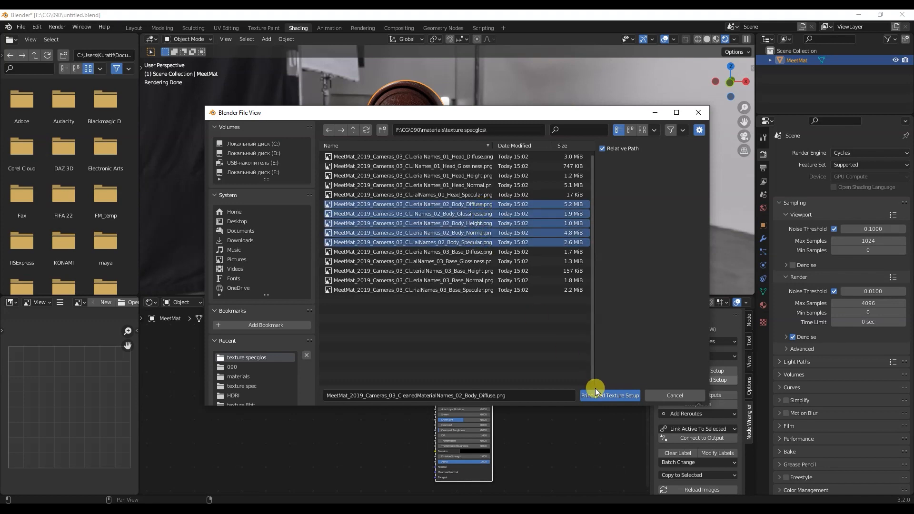
click(598, 396)
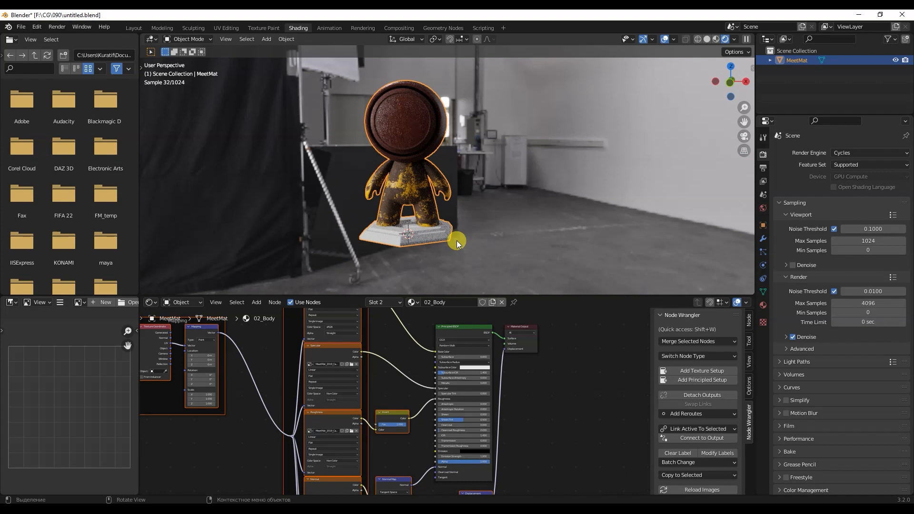
- Switch to the 03_Base material and run Principled Texture Setup on its Principled BSDF with the five 03_Base texture maps
click(377, 305)
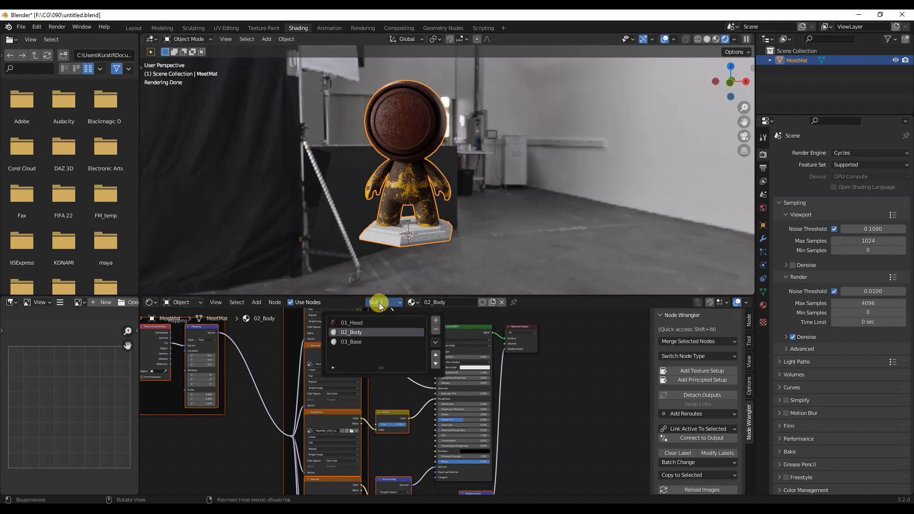
click(356, 341)
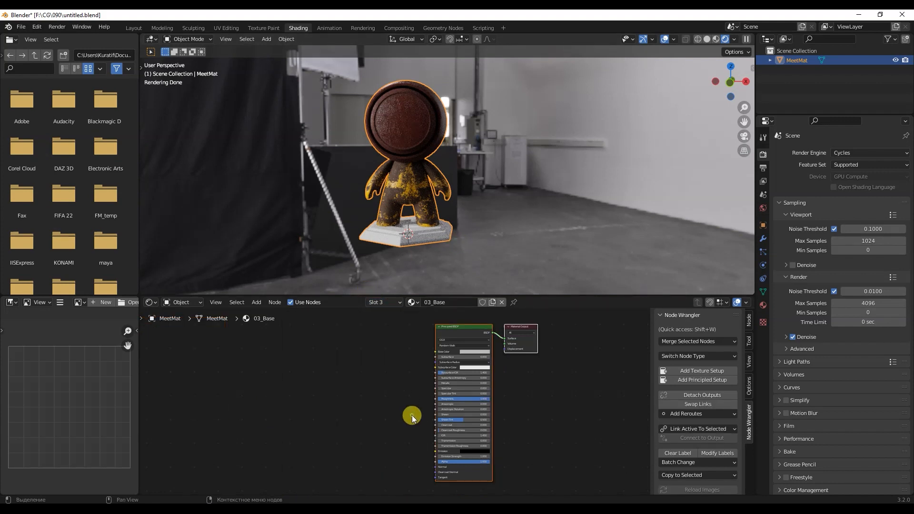
click(454, 330)
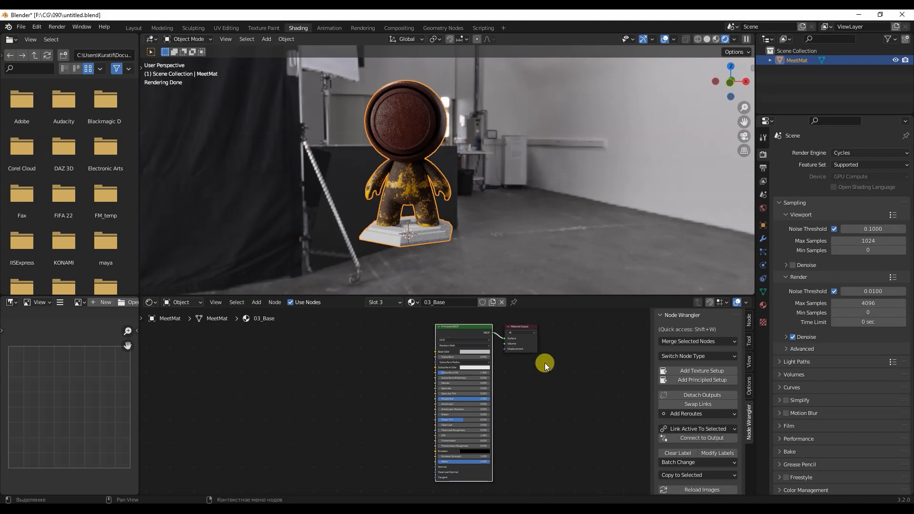
click(696, 383)
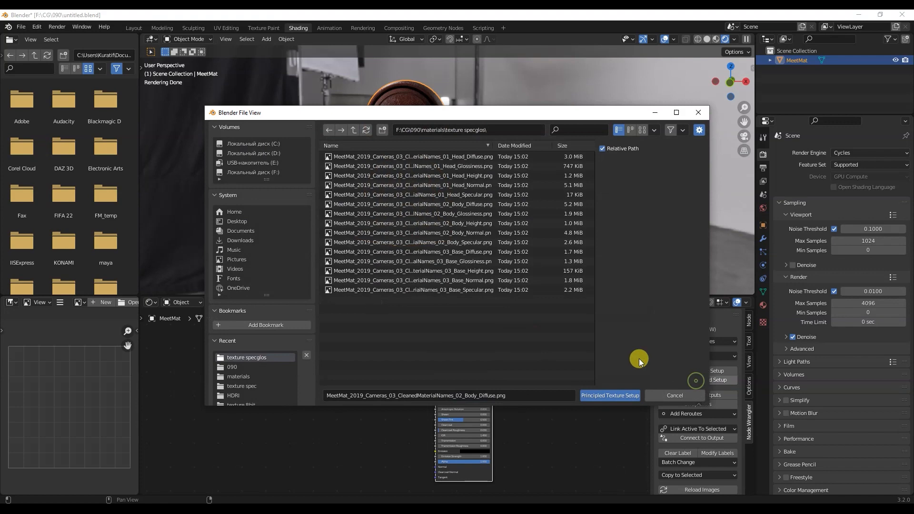
click(517, 252)
shift+click(506, 289)
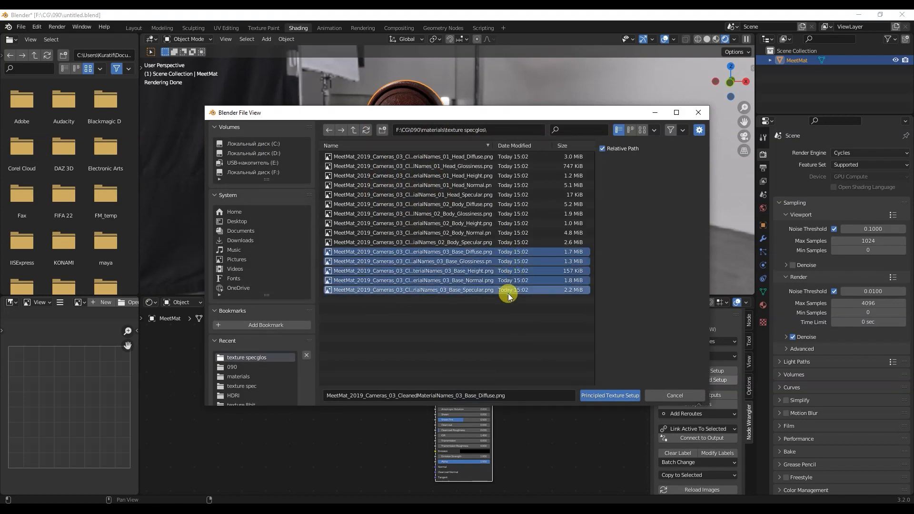
click(590, 395)
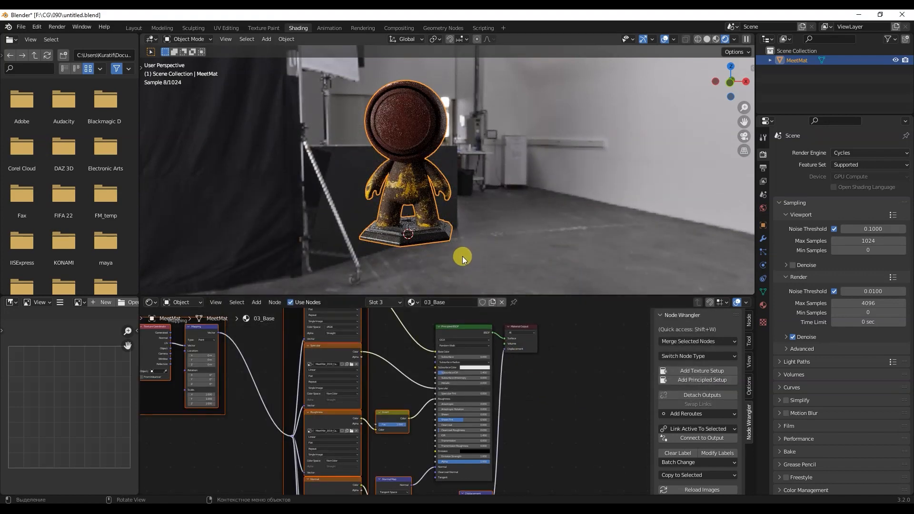
- Hide the 3D cursor in the viewport overlays and view the textured model from another angle
middle_drag(446, 251, 420, 262)
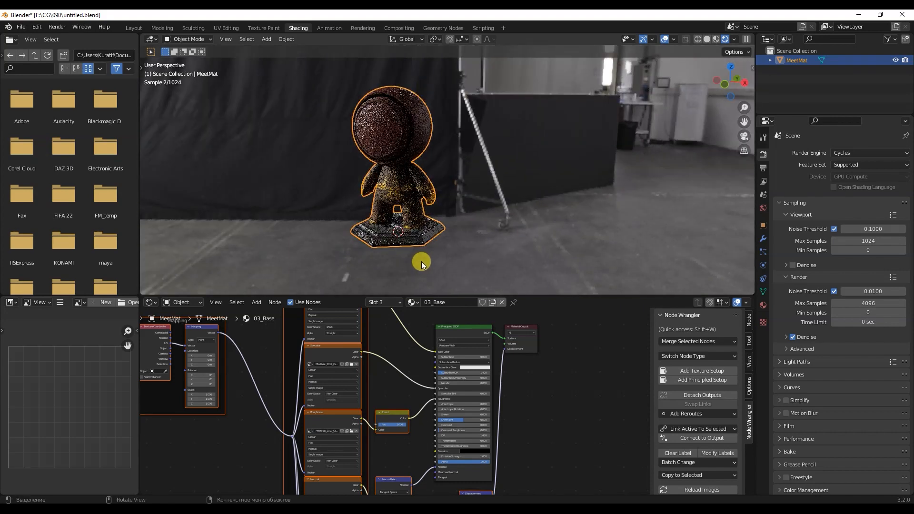
click(673, 39)
click(679, 106)
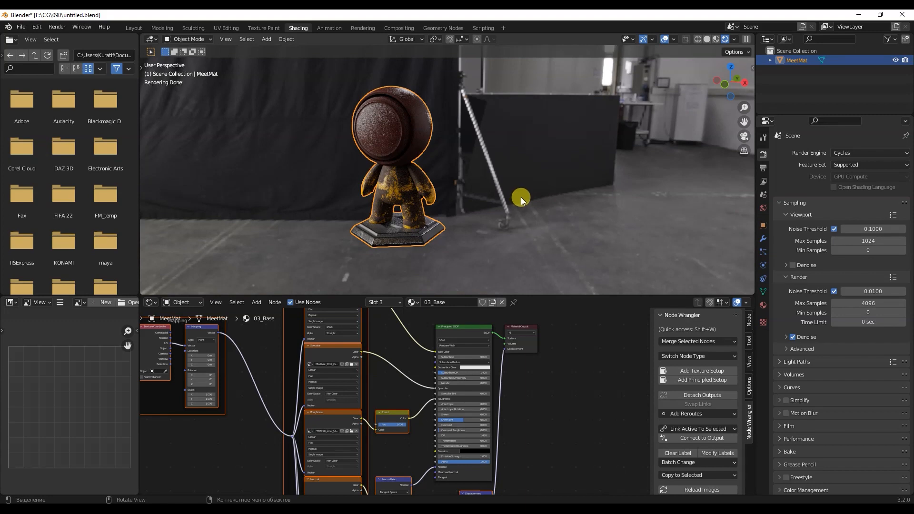
middle_drag(521, 197, 541, 193)
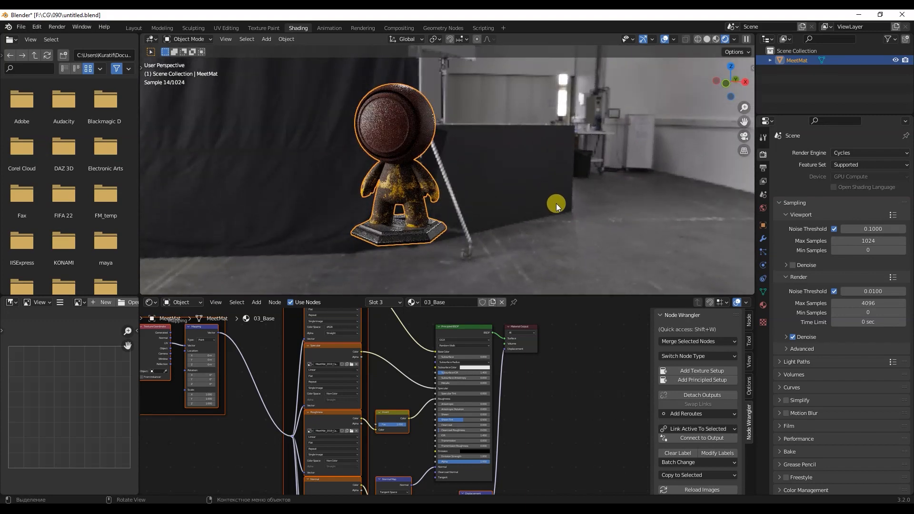